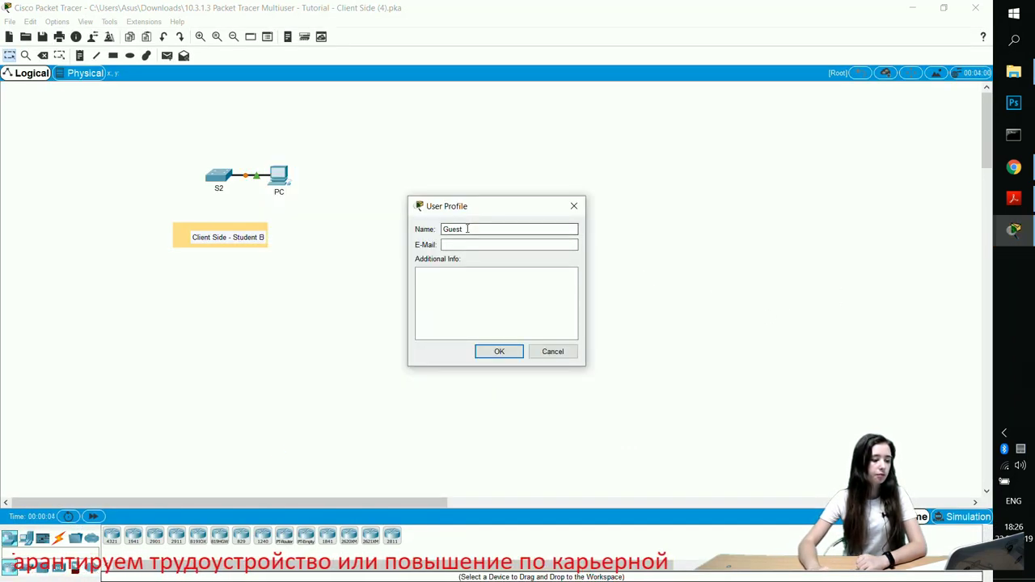
Enter the user's name, e-mail and extra info in the Client Side profile and accept the activity reset
type("K")
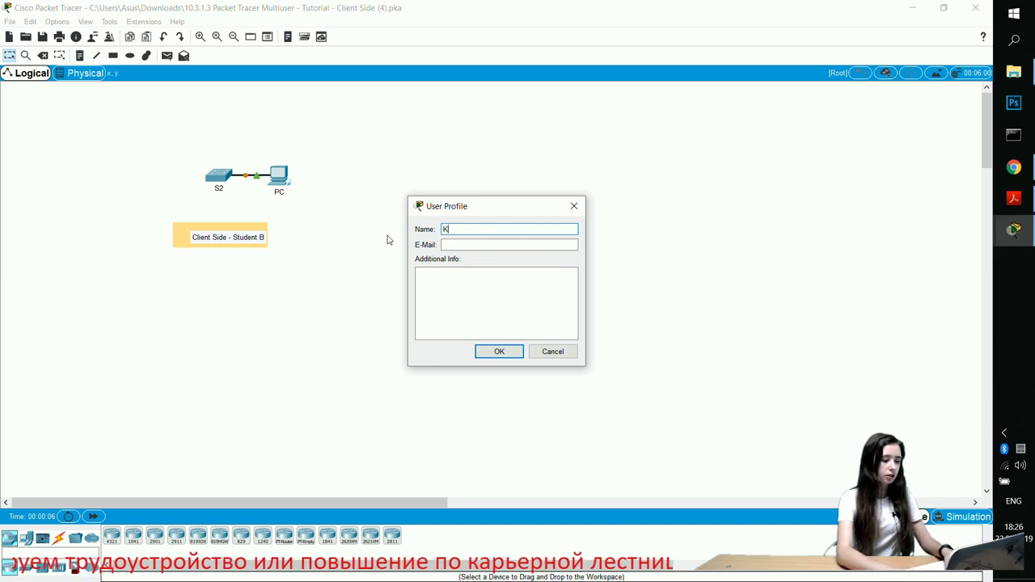
type("arina")
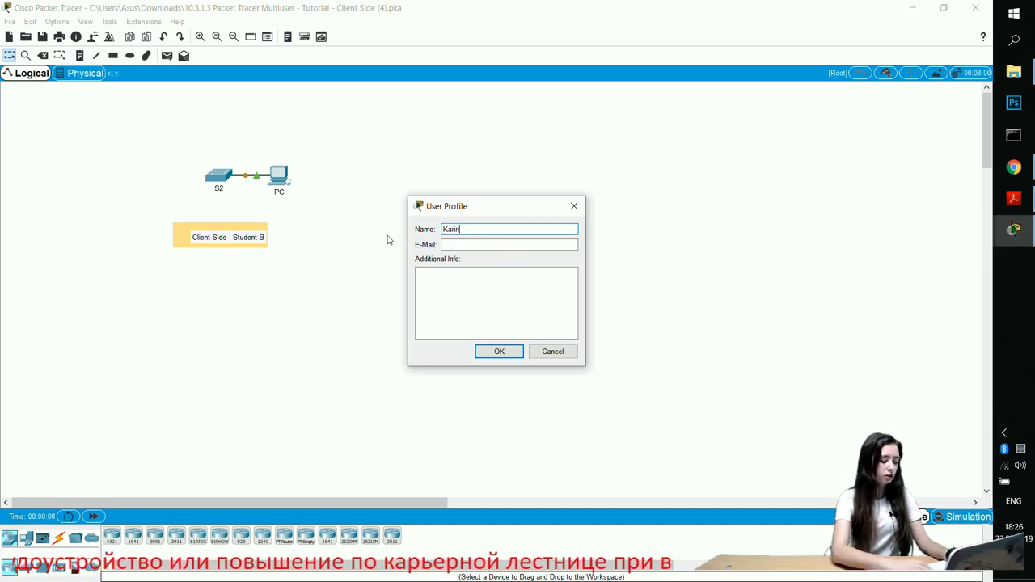
left_click(458, 246)
type("d@ma")
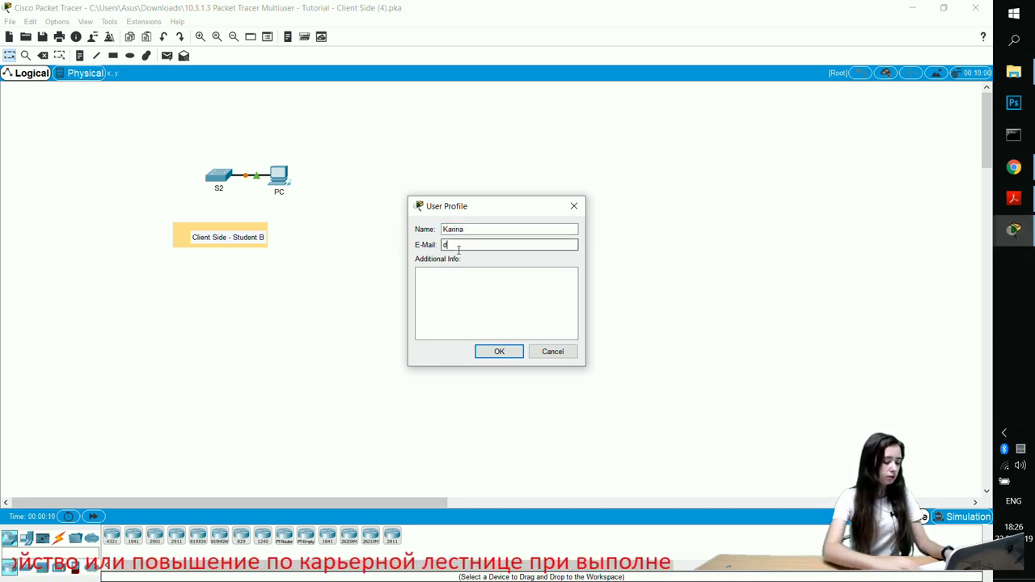
left_click(489, 290)
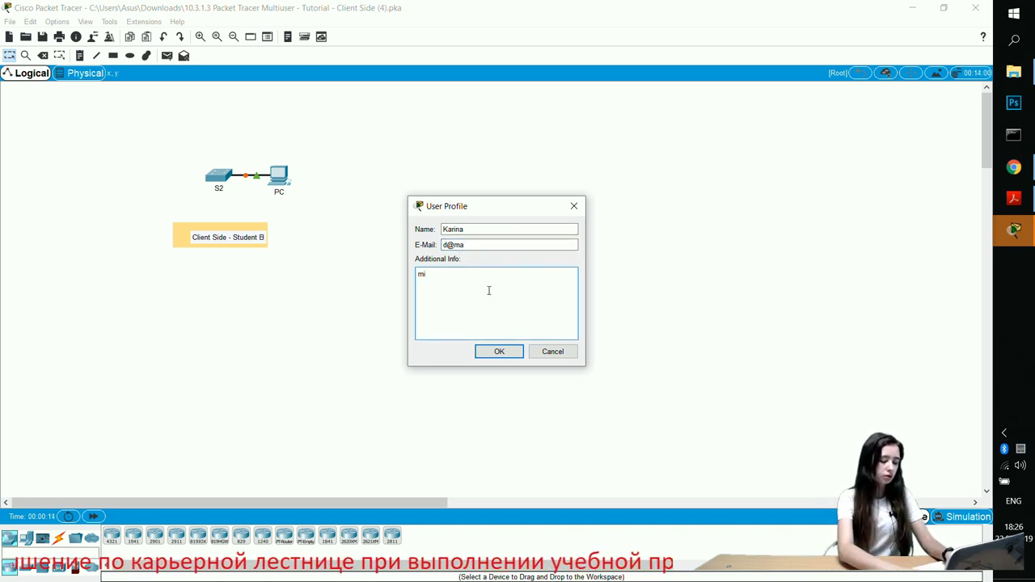
left_click(499, 351)
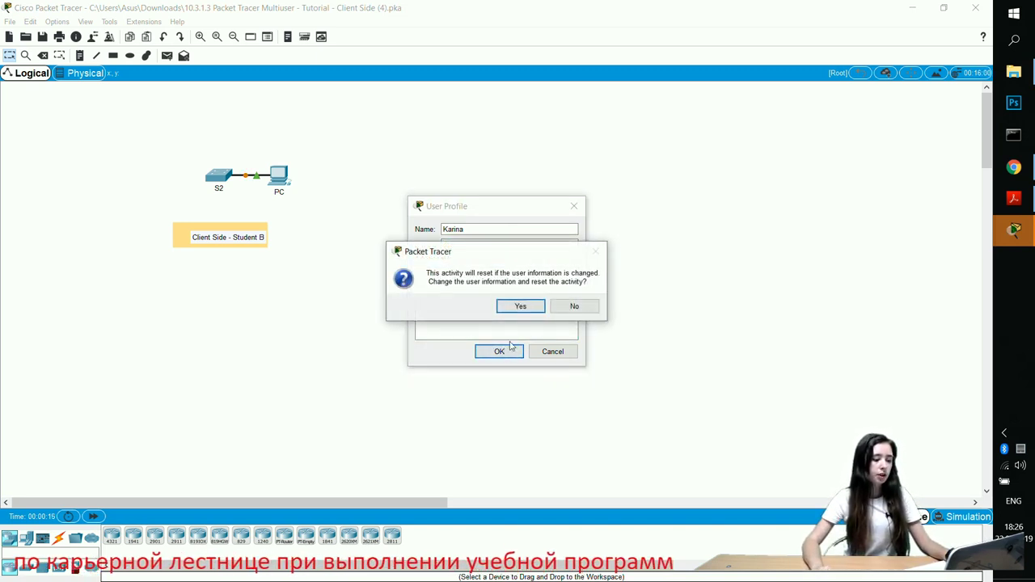
left_click(524, 309)
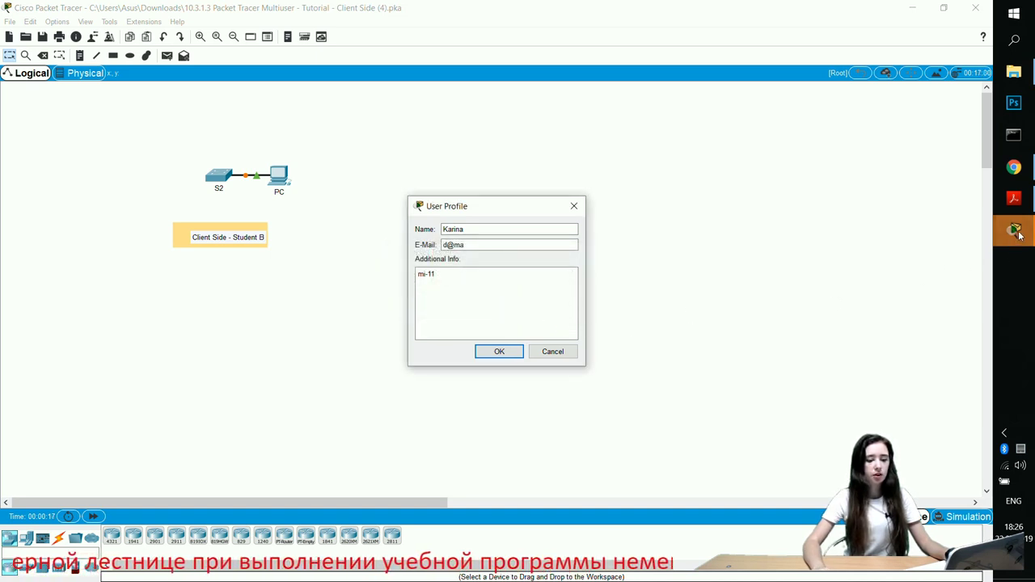
Fill in the Server Side file's user profile the same way and accept its activity reset
mouse_move(1017, 235)
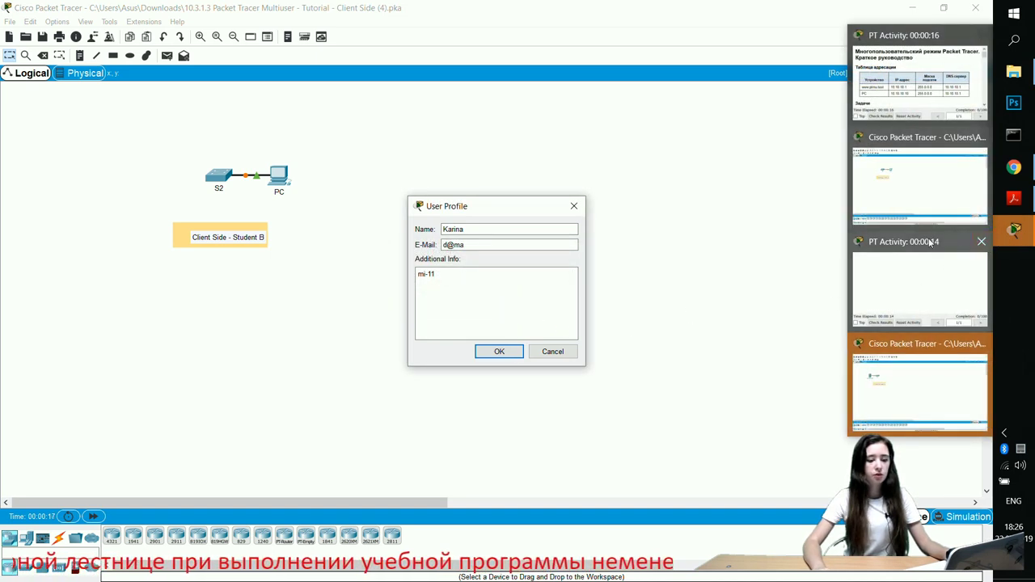
left_click(906, 188)
mouse_move(1015, 231)
left_click(896, 355)
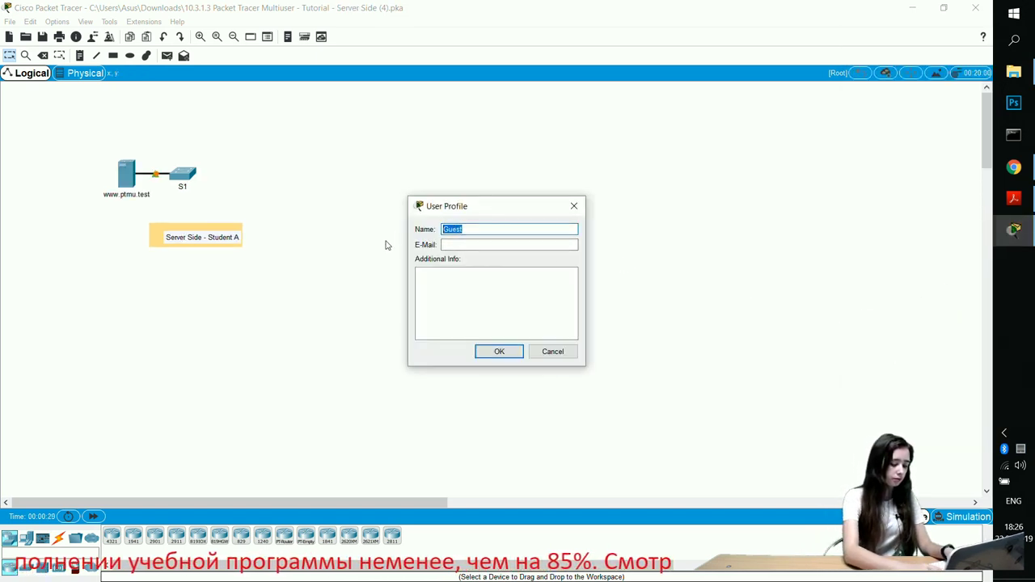
type("KA")
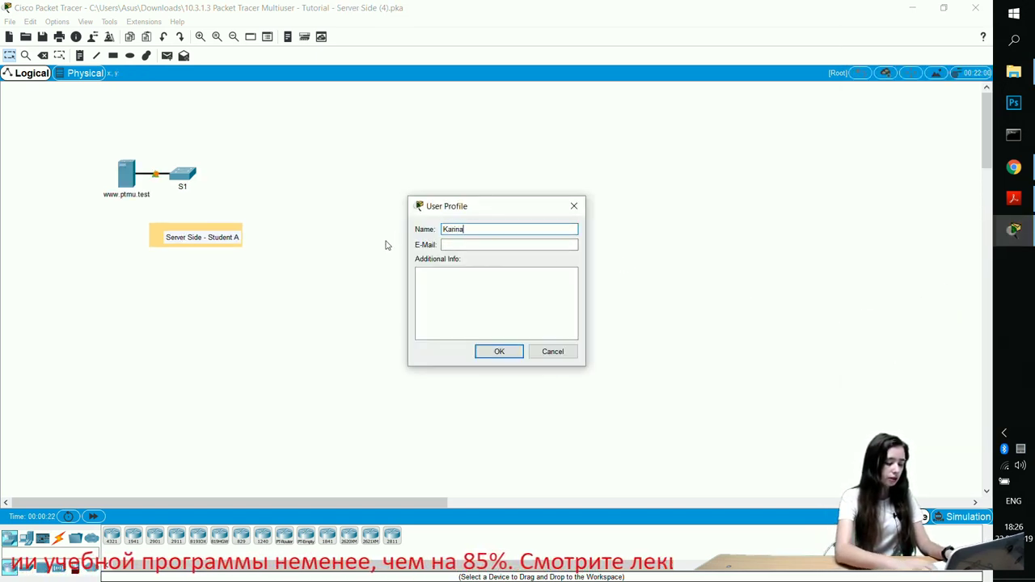
left_click(453, 246)
left_click(457, 276)
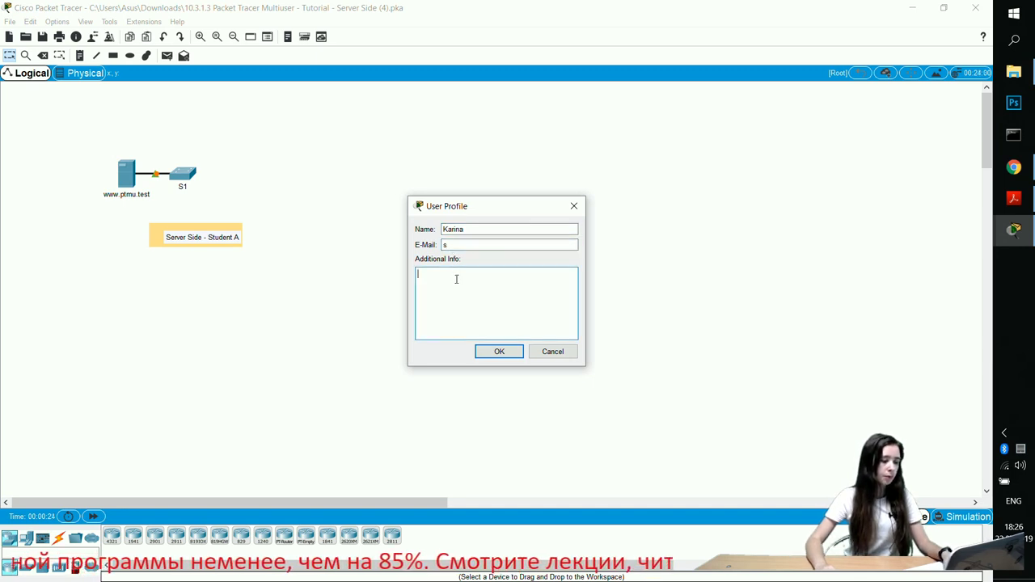
left_click(502, 352)
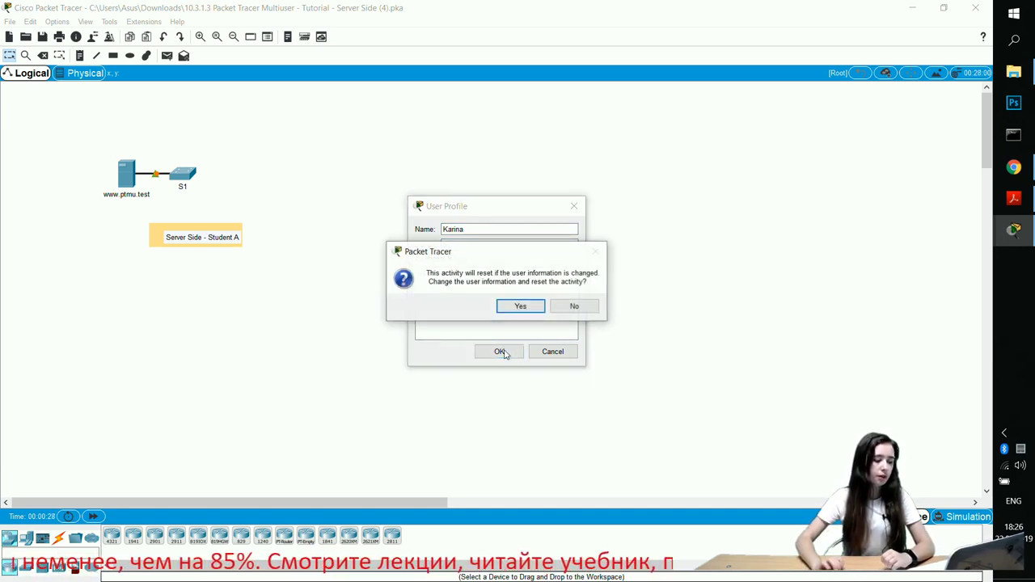
left_click(521, 307)
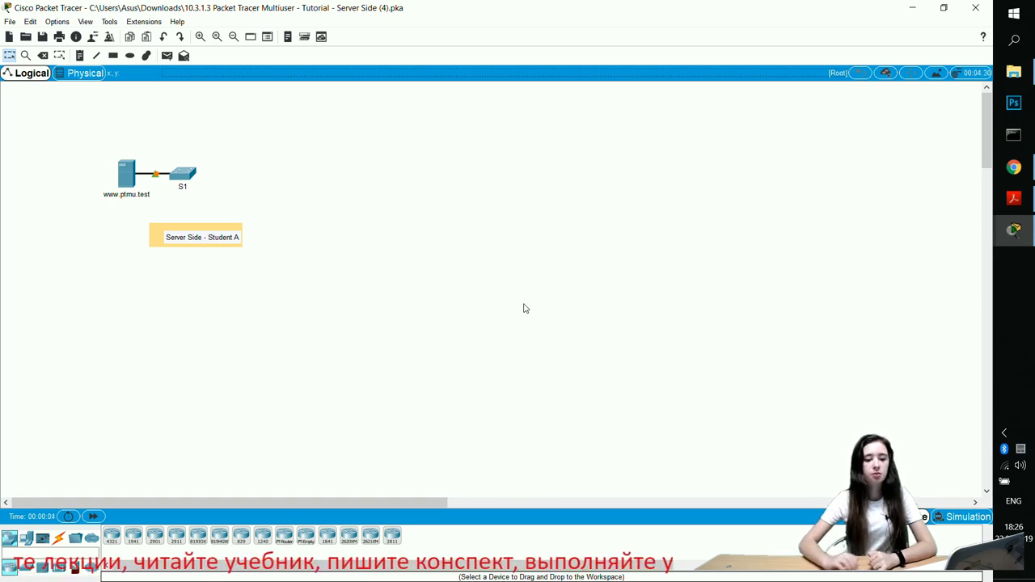
Glance at the tutorial PDF, minimize it, and return to the Server Side window
left_click(1008, 203)
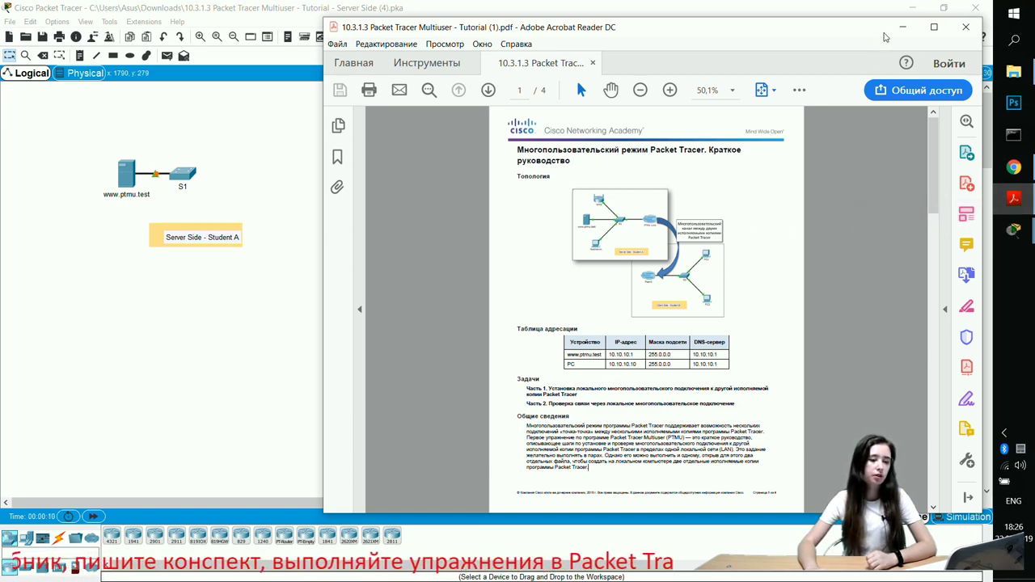
left_click(902, 27)
mouse_move(1014, 229)
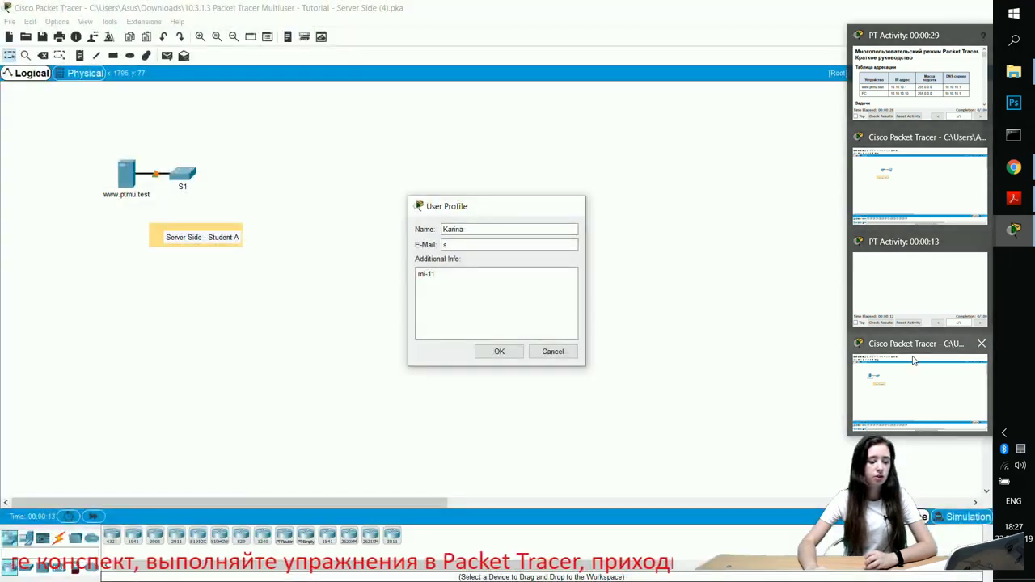
left_click(911, 361)
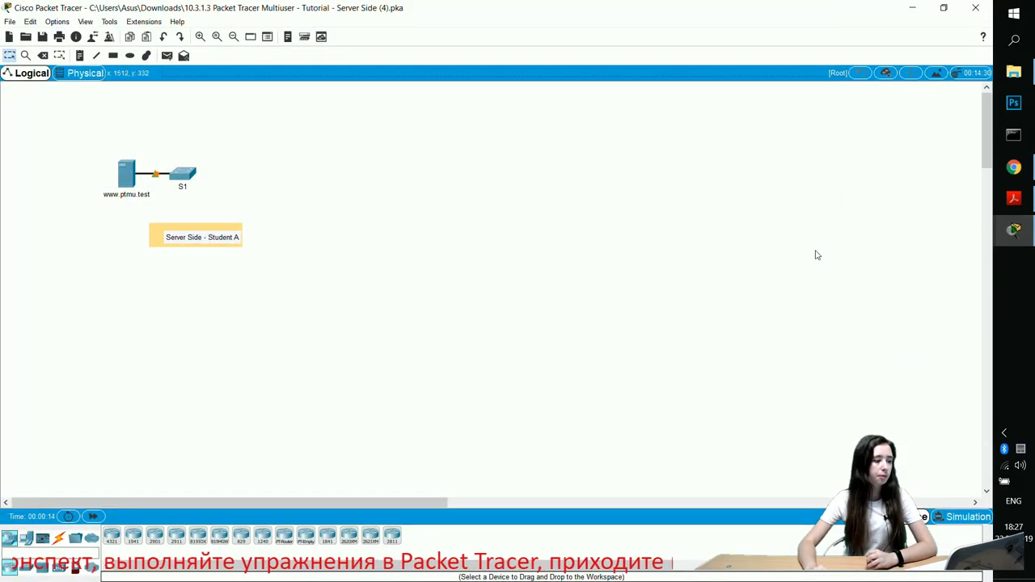
Tile Server Side top-left and Client Side top-right, then bring up the activity instructions
left_click(942, 8)
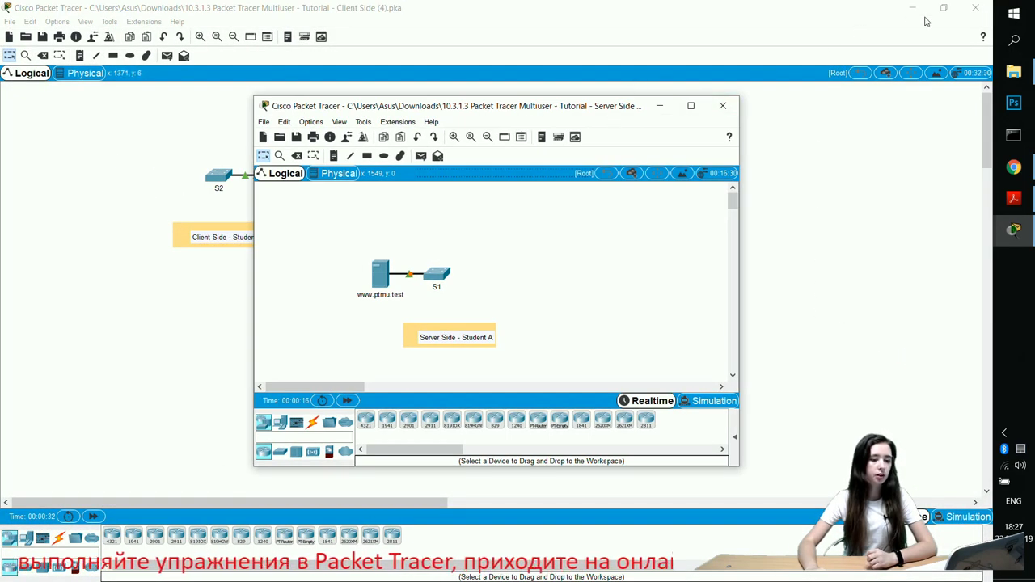
left_click(943, 7)
left_click_drag(535, 112, 772, 79)
left_click_drag(437, 112, 185, 16)
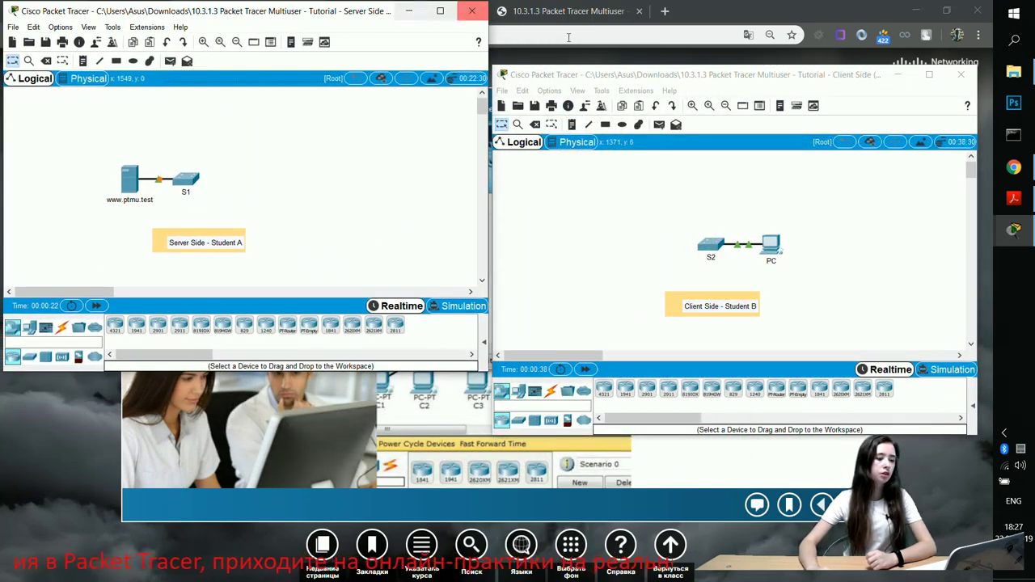
left_click_drag(657, 79, 661, 16)
left_click_drag(976, 170, 993, 170)
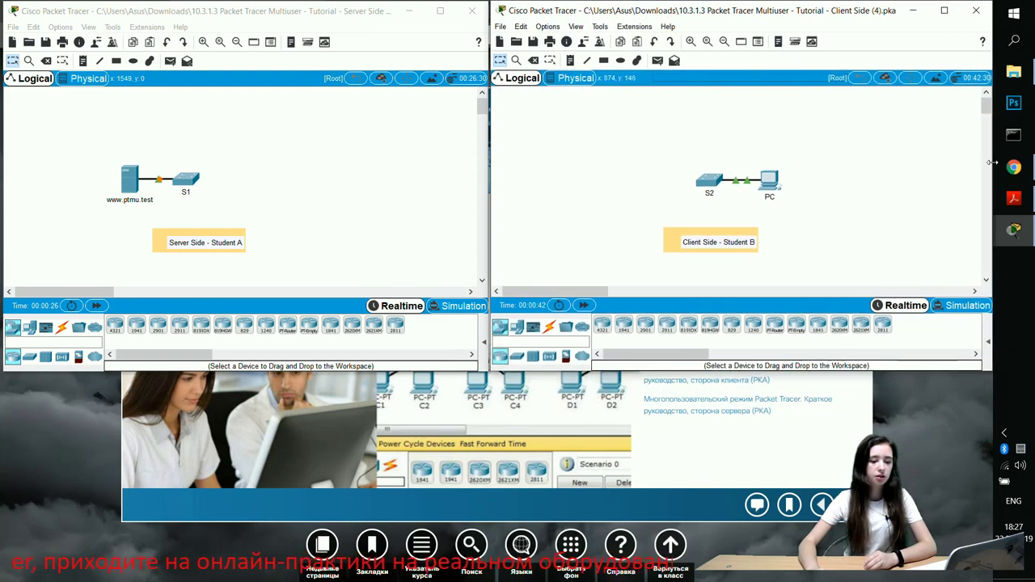
mouse_move(1012, 229)
left_click(911, 288)
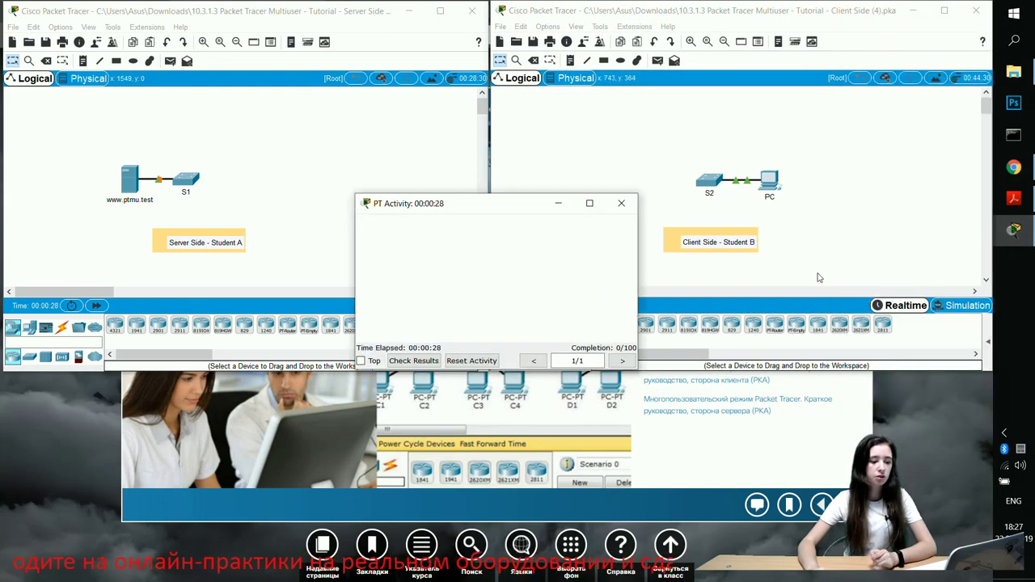
Place both activity windows in the lower corners and check the server activity's results
left_click_drag(474, 210, 198, 390)
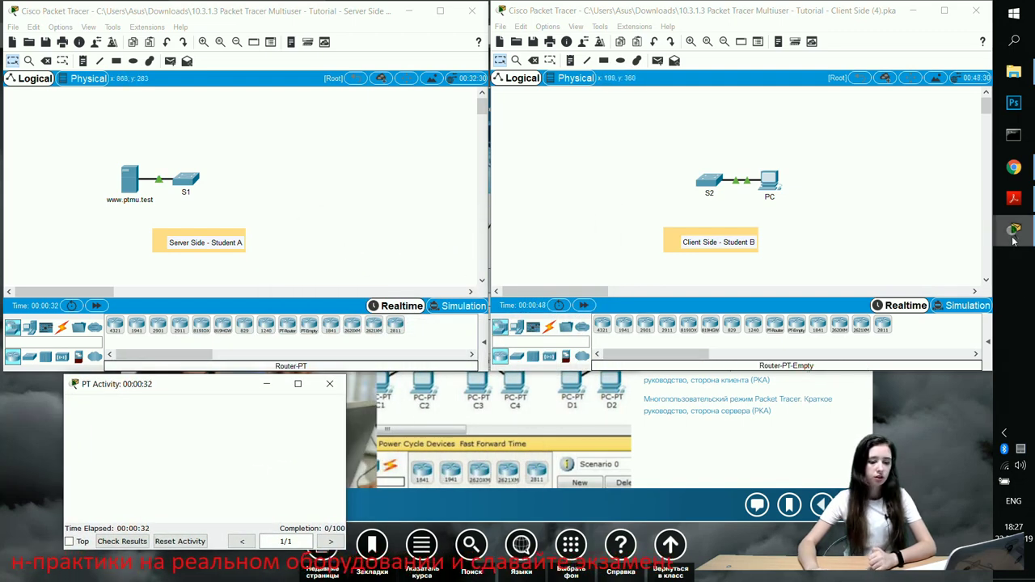
left_click(1013, 229)
left_click(899, 109)
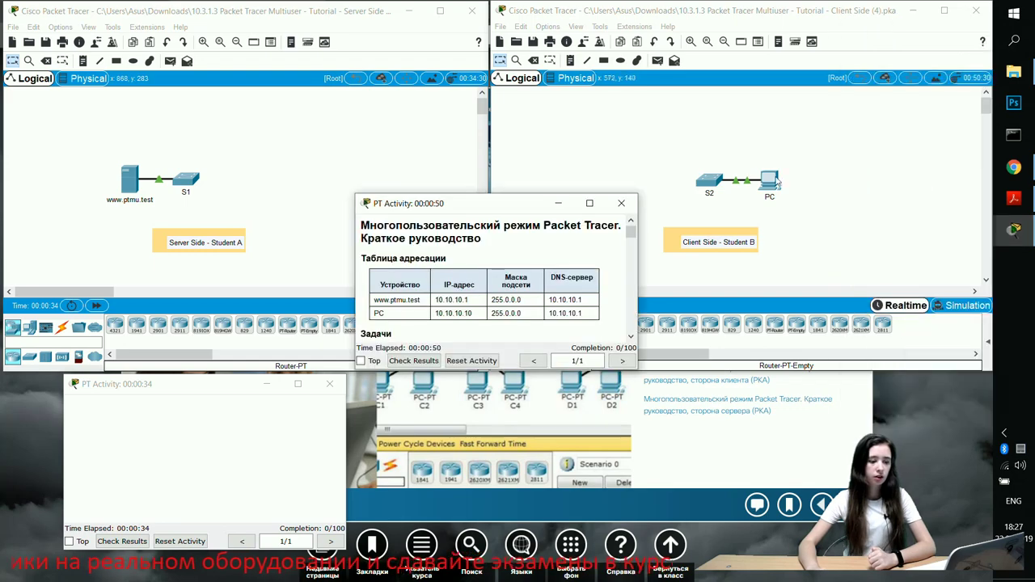
left_click_drag(497, 204, 743, 384)
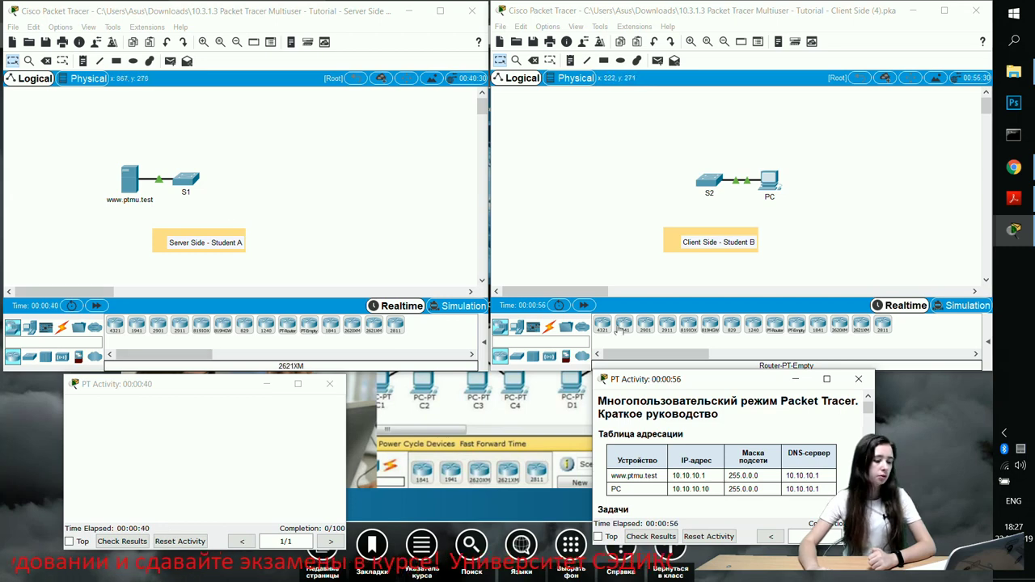
left_click(122, 540)
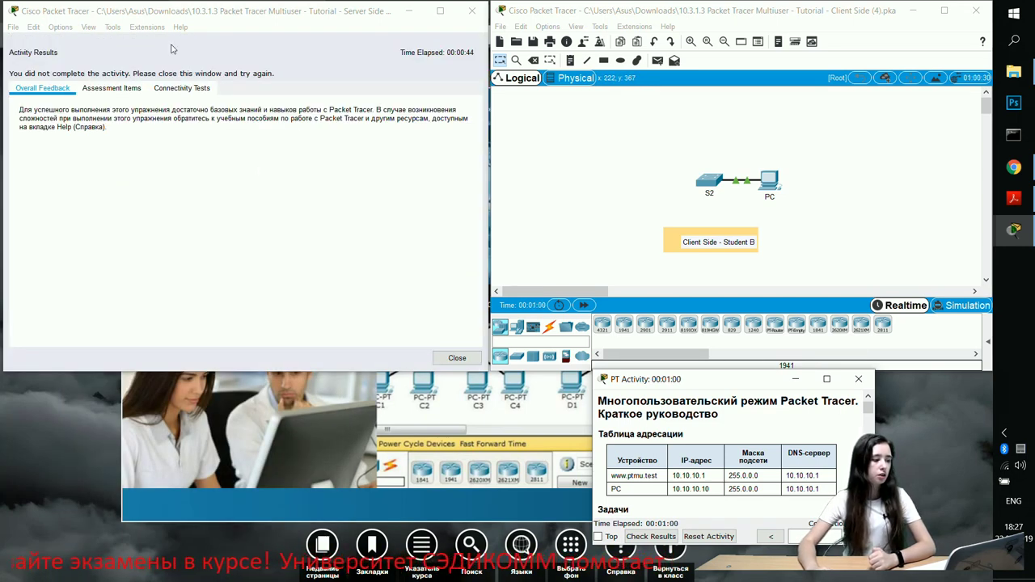
left_click(457, 358)
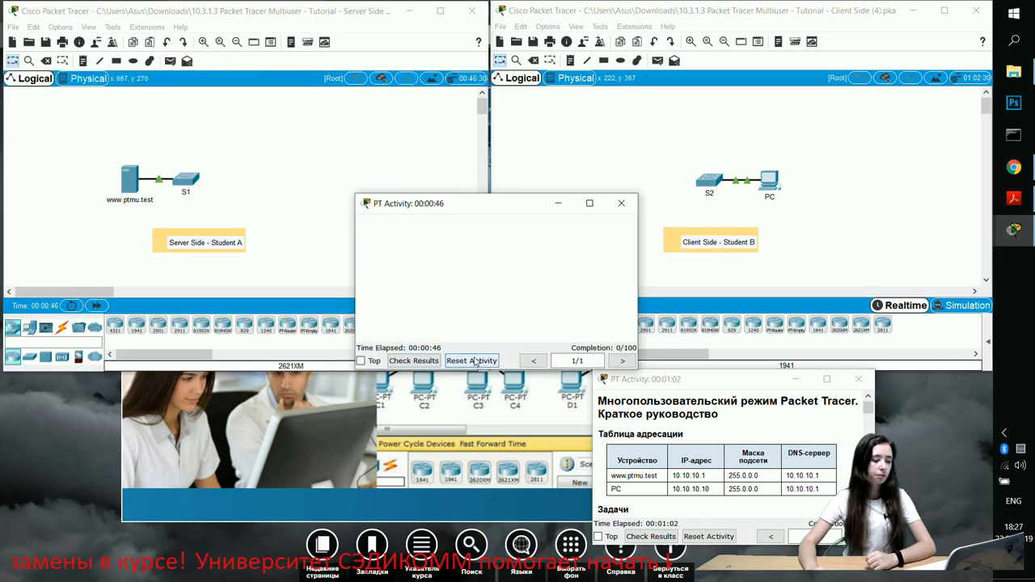
Enlarge the instructions window and scroll to Part 1 Step 2, then open Server Side Extensions
left_click_drag(482, 203, 198, 376)
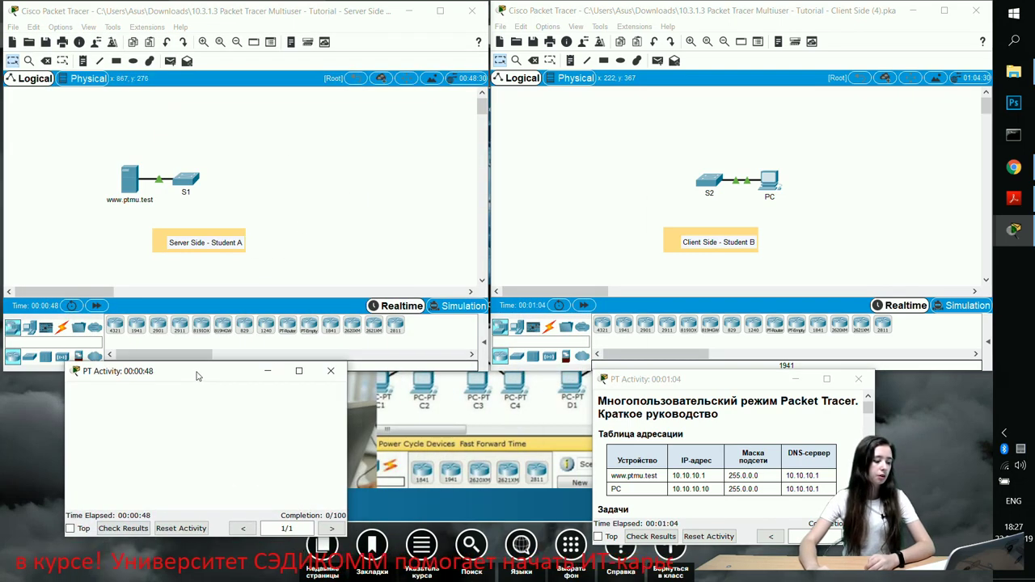
left_click_drag(714, 369, 715, 127)
left_click_drag(759, 134, 517, 156)
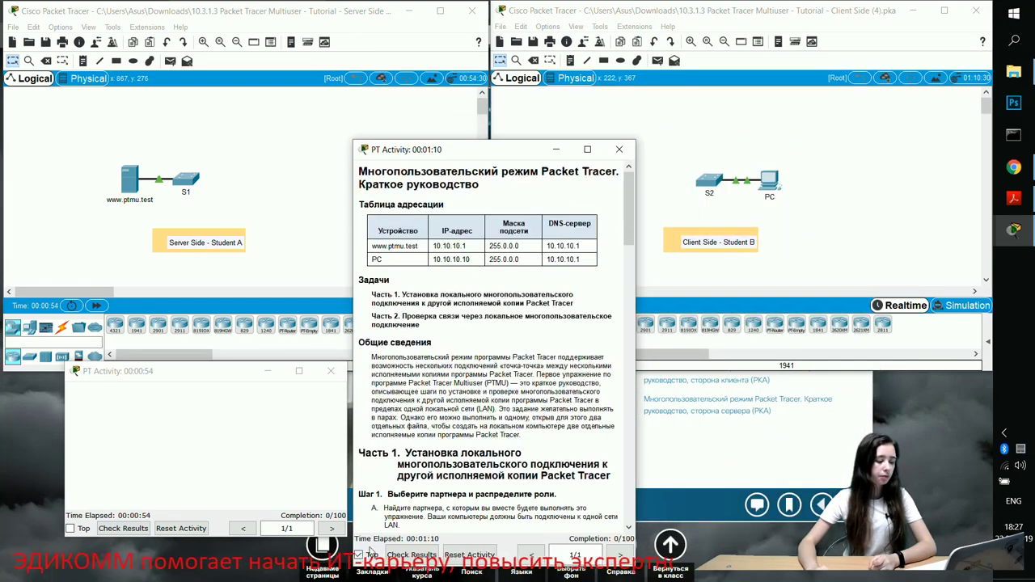
scroll(469, 365, "down", 5)
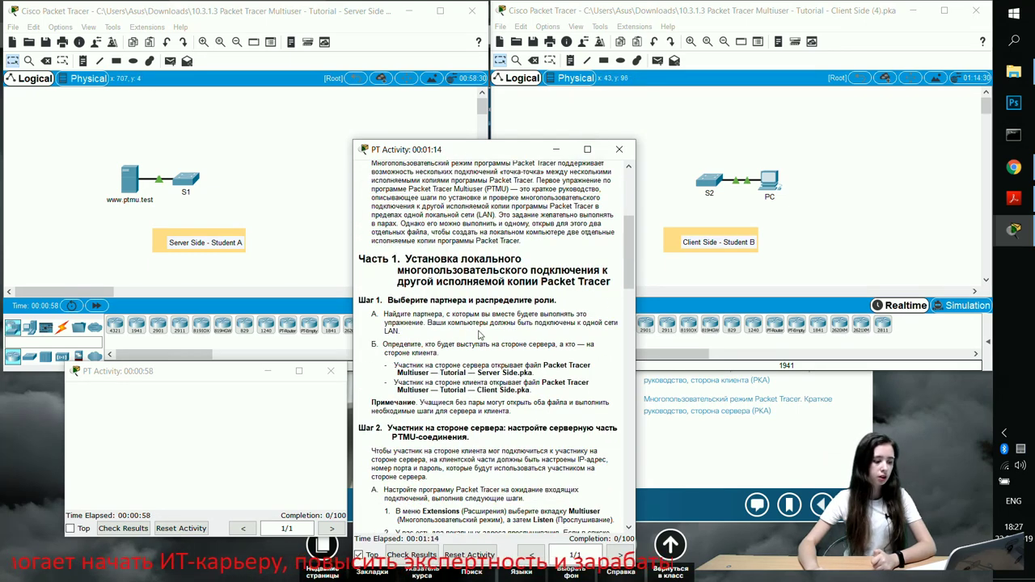
scroll(480, 333, "down", 5)
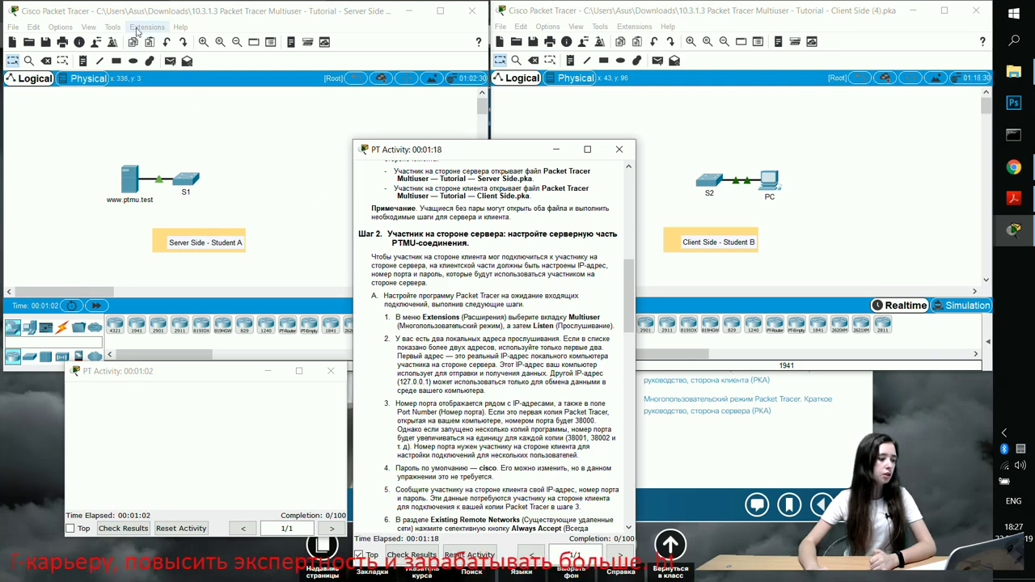
left_click(146, 27)
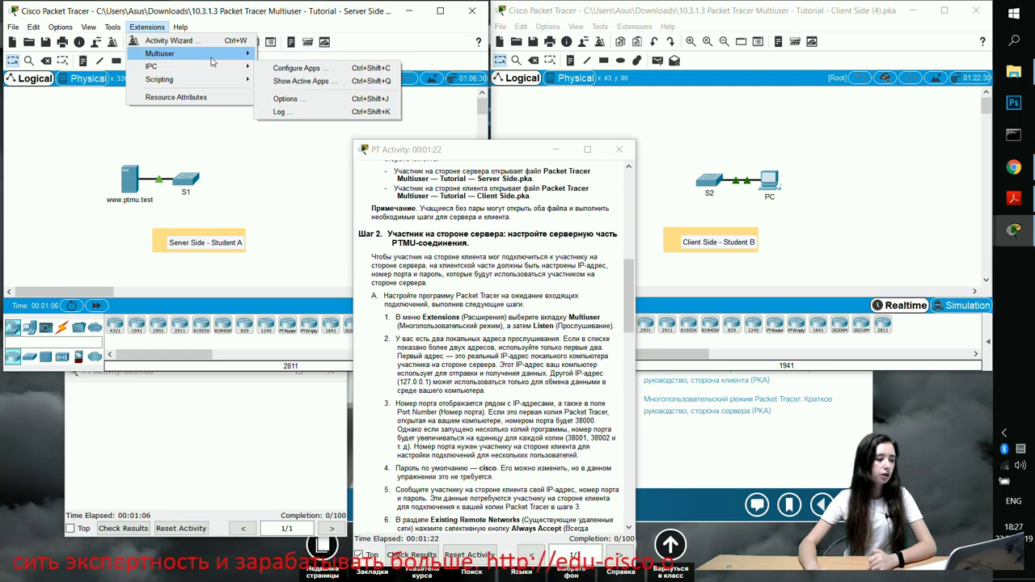
Make Server Side listen for multiuser connections on port 38001, accepting existing remote networks
mouse_move(211, 58)
left_click(279, 55)
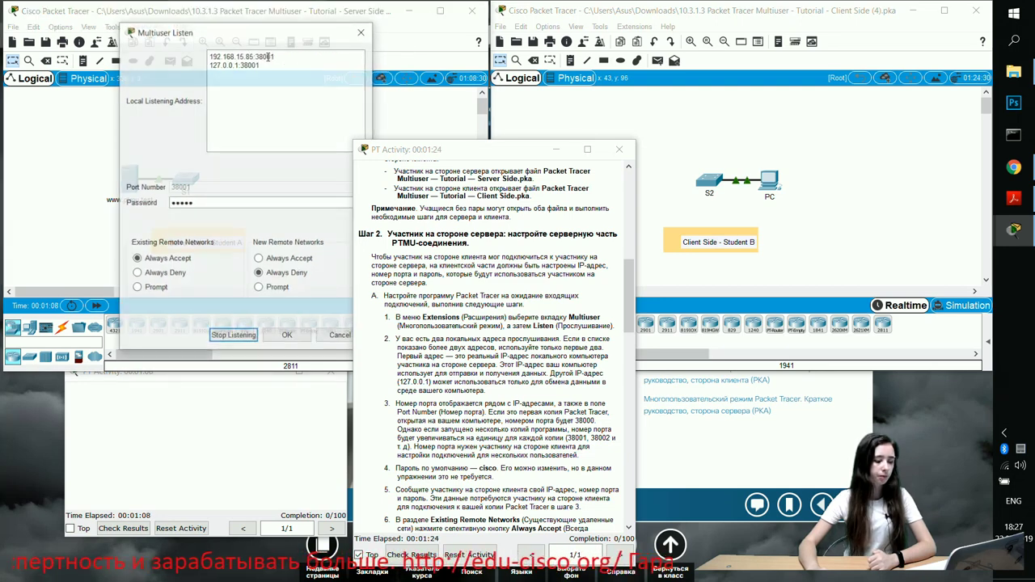
left_click_drag(192, 204, 165, 202)
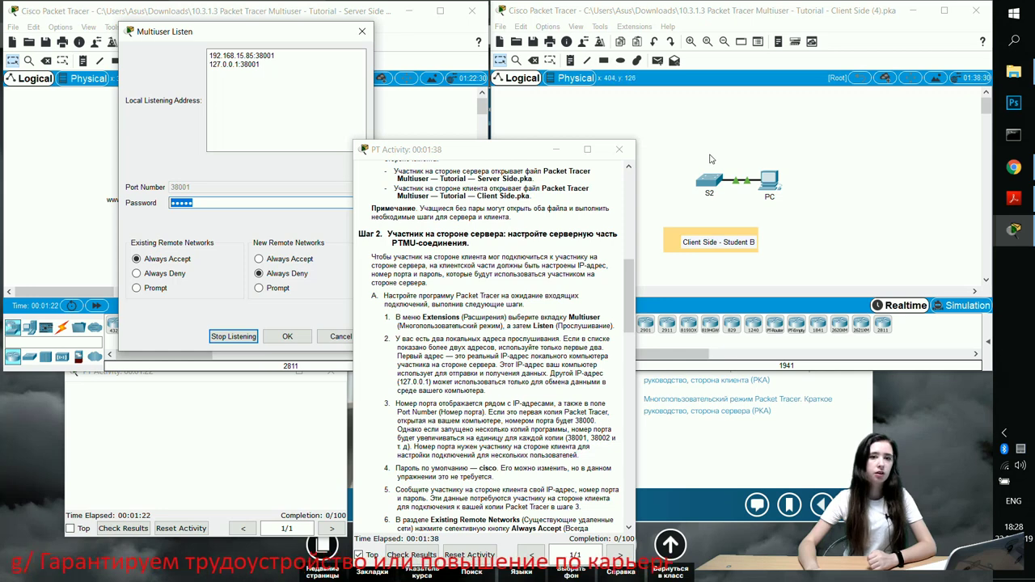
left_click(284, 337)
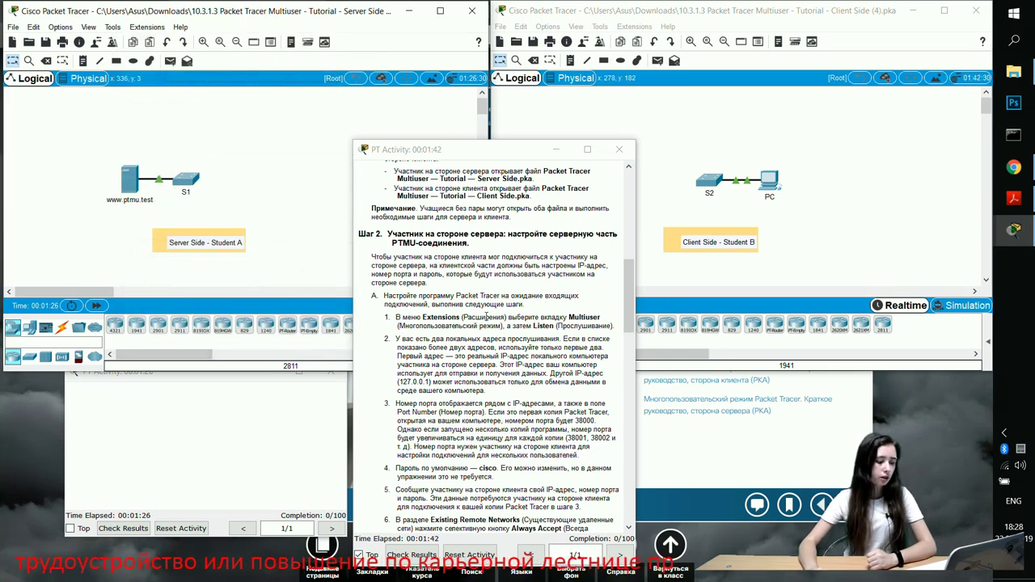
scroll(495, 317, "down", 2)
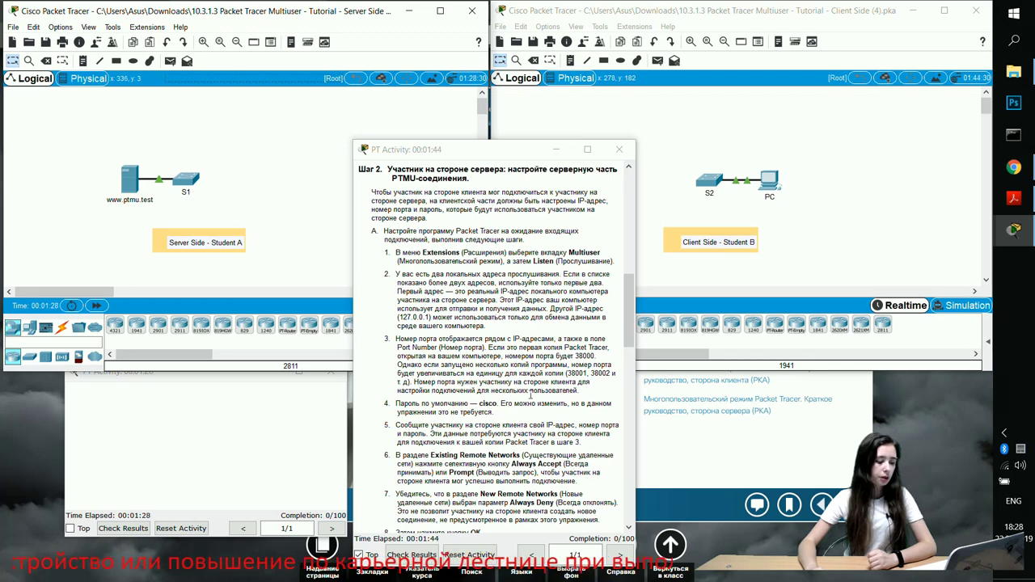
scroll(503, 284, "down", 7)
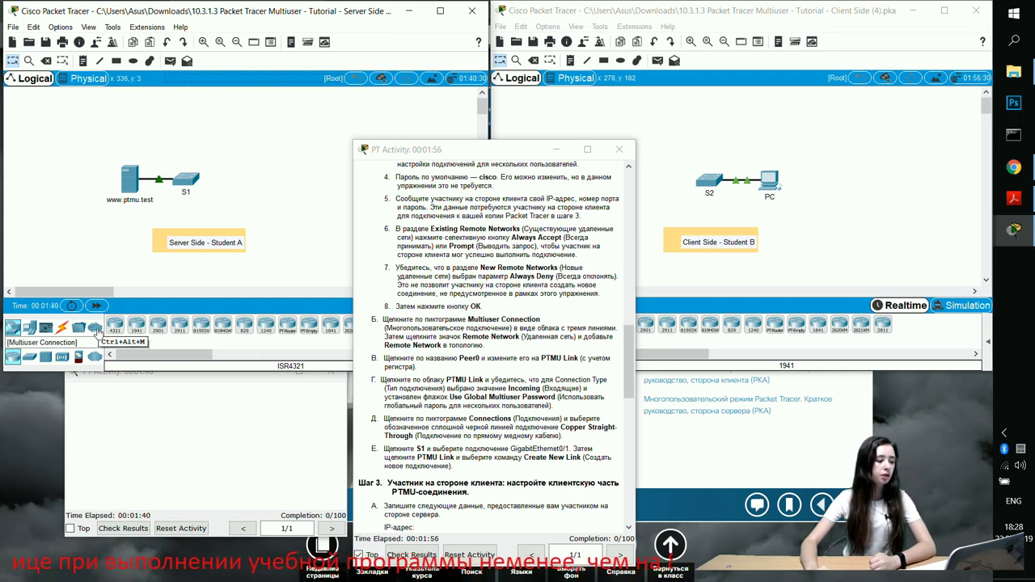
Place a Remote Network cloud from Multiuser Connection on both the Server Side and Client Side canvases
left_click(95, 328)
left_click(115, 326)
left_click(252, 176)
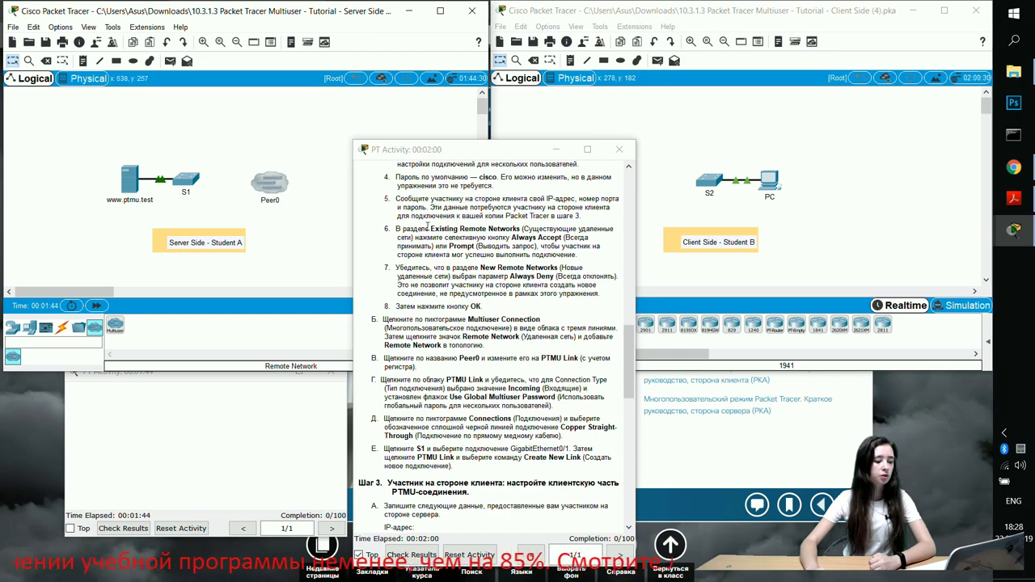
left_click_drag(543, 151, 349, 152)
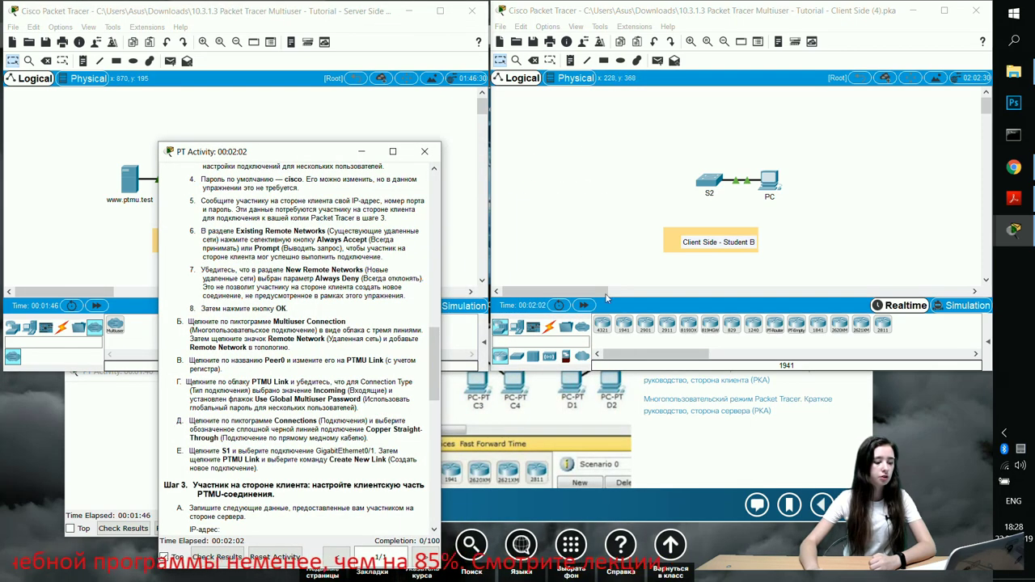
left_click(581, 327)
left_click(602, 324)
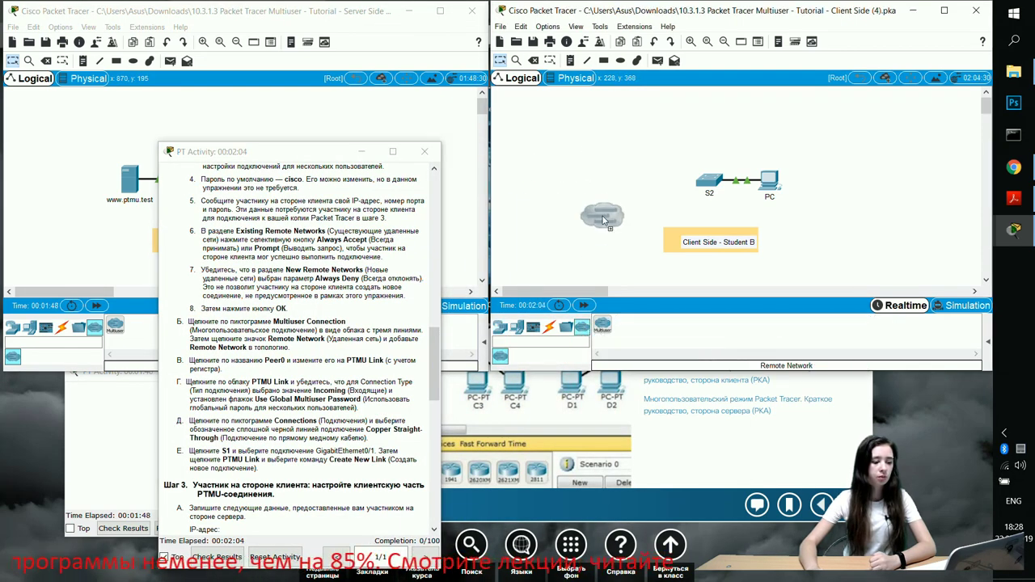
left_click(607, 184)
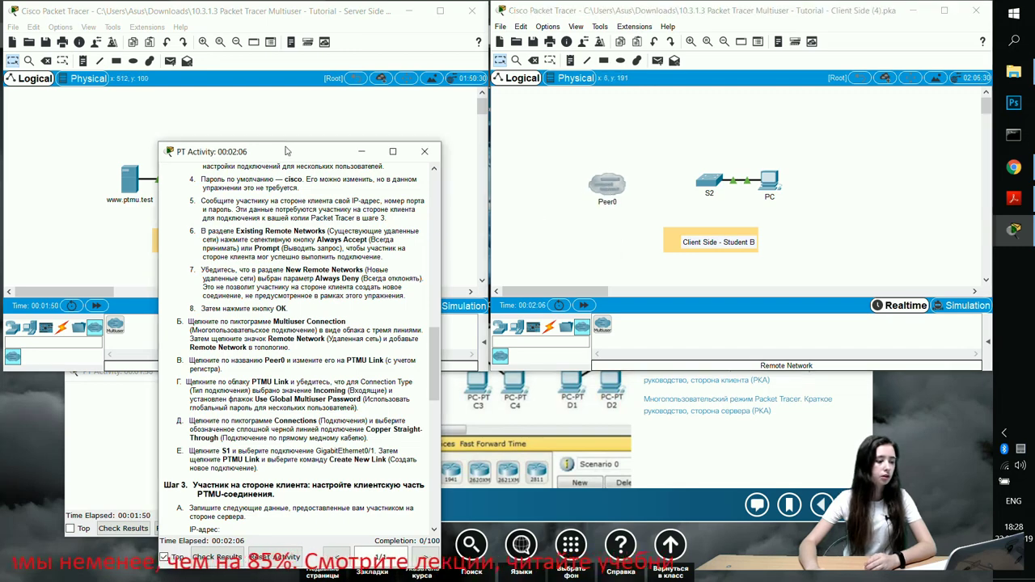
left_click_drag(287, 151, 421, 148)
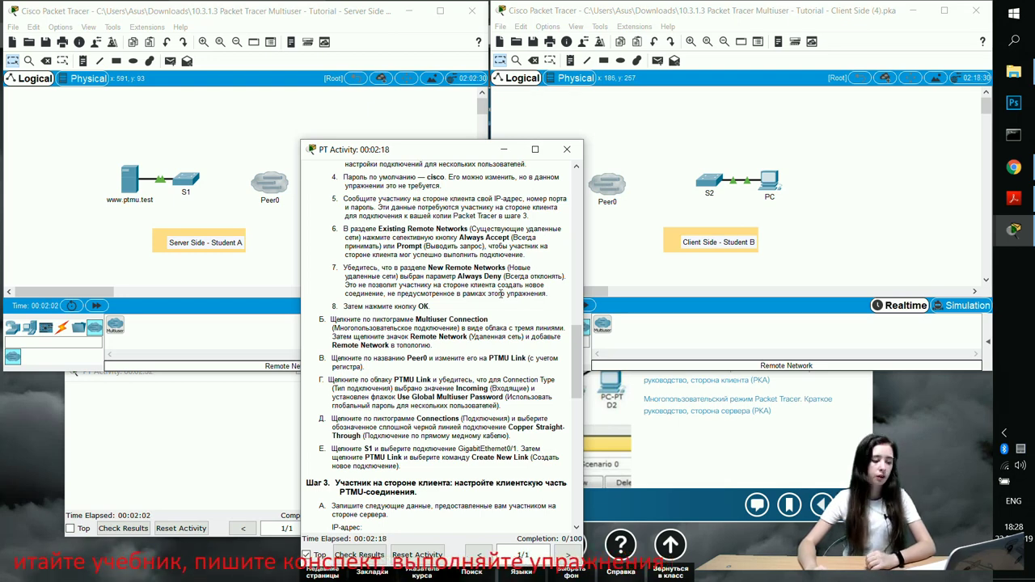
scroll(441, 306, "down", 2)
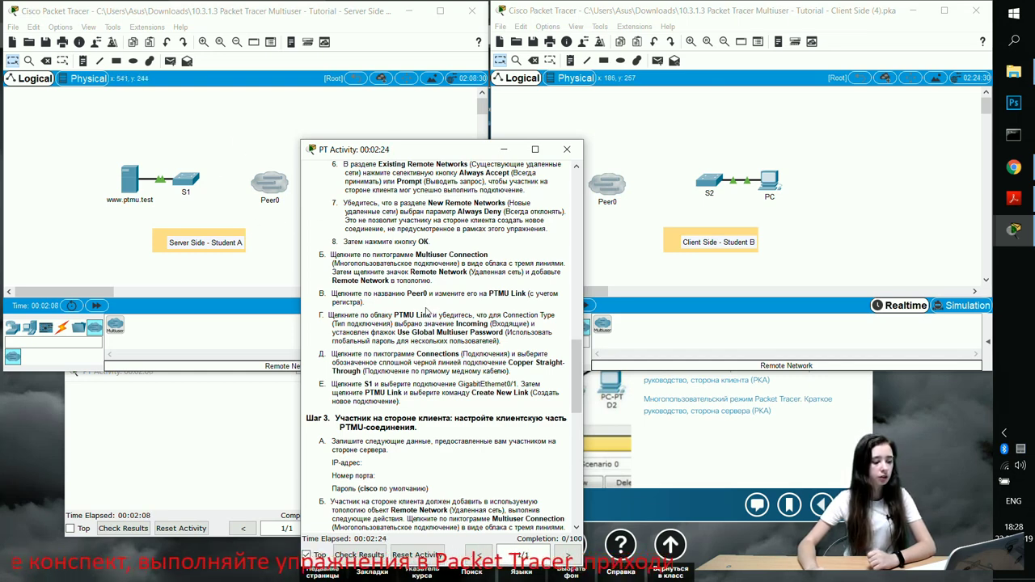
left_click_drag(398, 314, 438, 314)
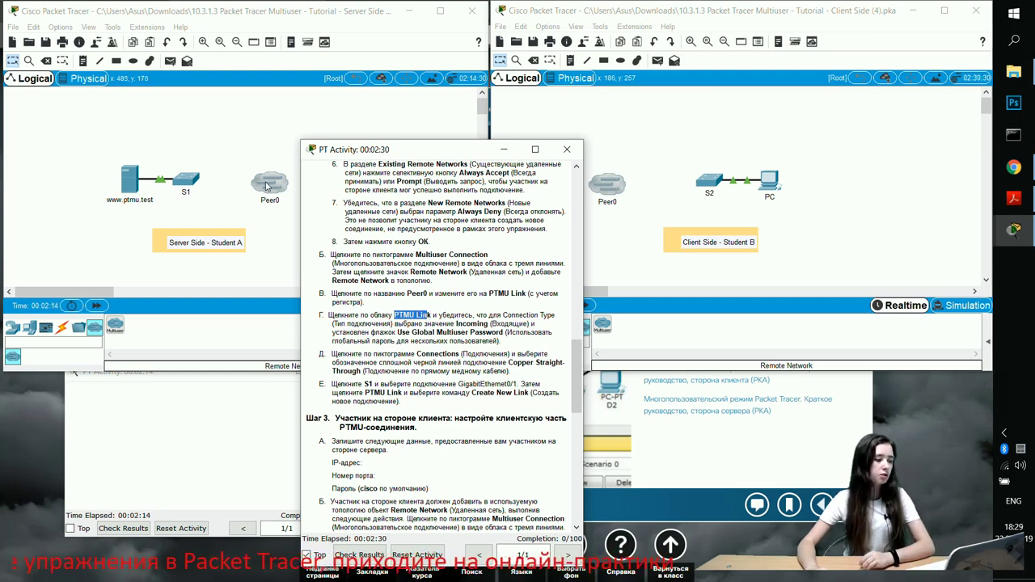
left_click(273, 217)
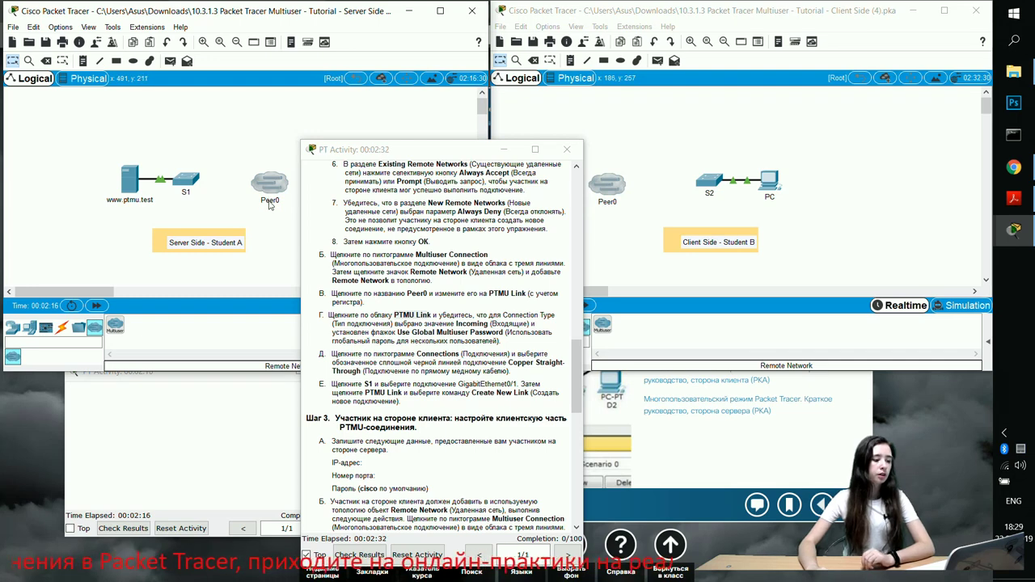
left_click(270, 202)
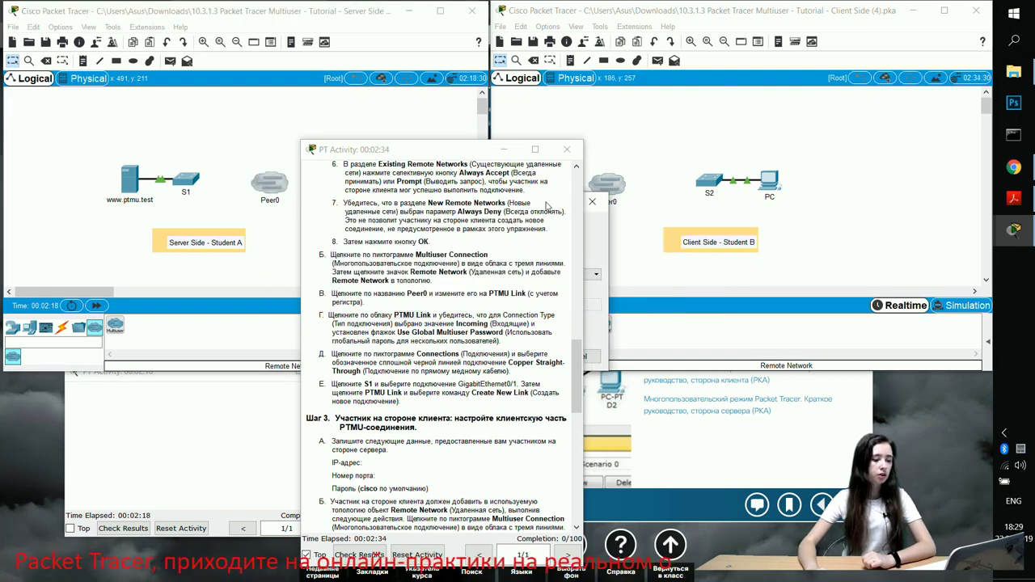
left_click(592, 202)
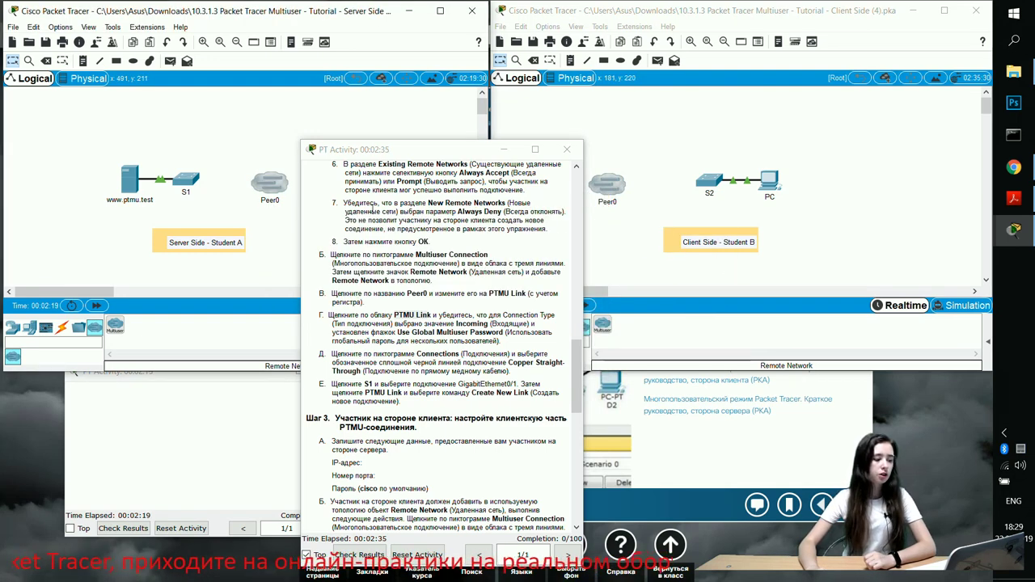
In the Corporate Office wiring closet's Physical view, relabel Peer0 as 'PTMU Link', then return to Logical
left_click(75, 81)
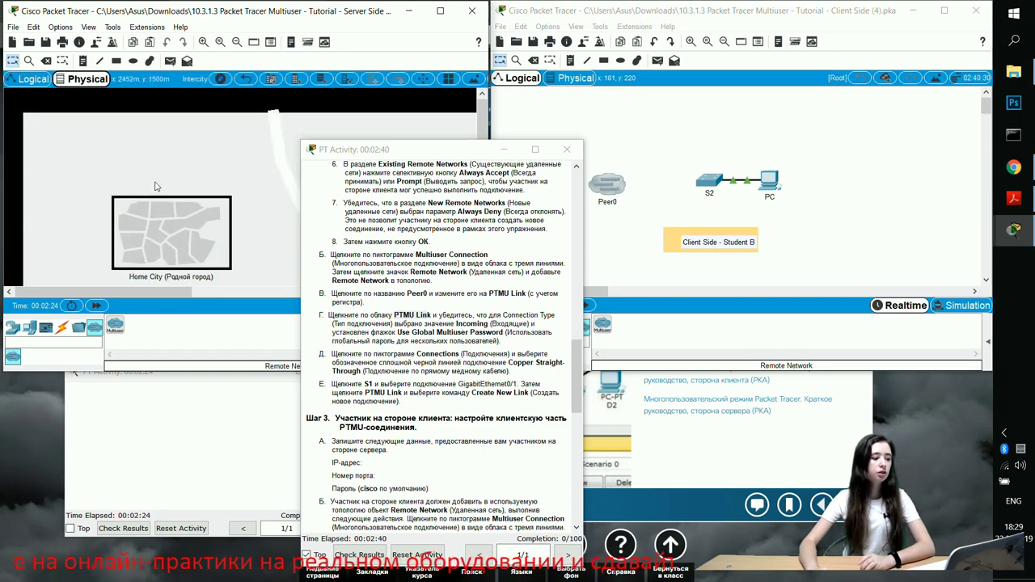
left_click(172, 234)
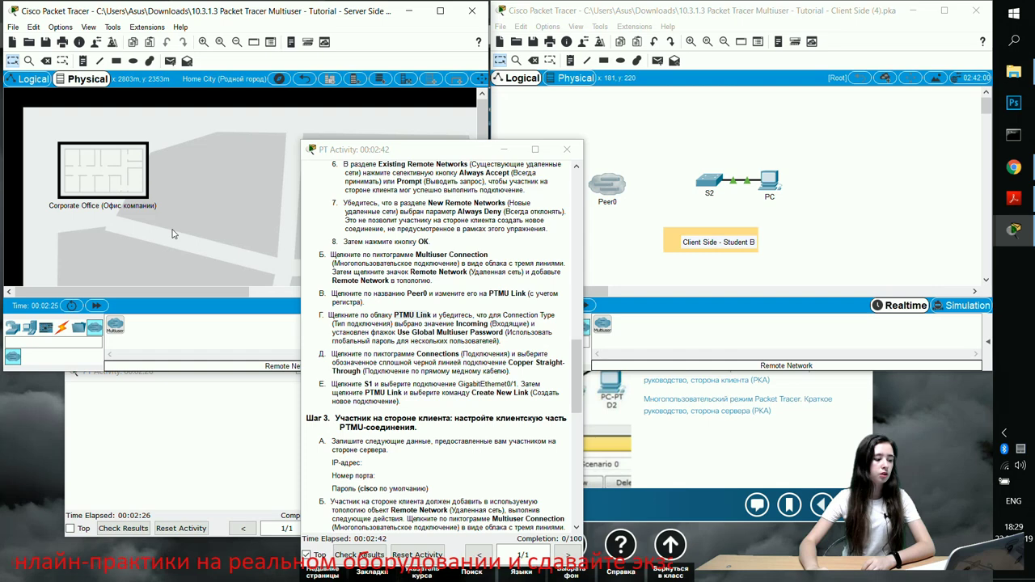
left_click(112, 175)
left_click_drag(54, 206, 255, 193)
left_click(253, 219)
double_click(254, 218)
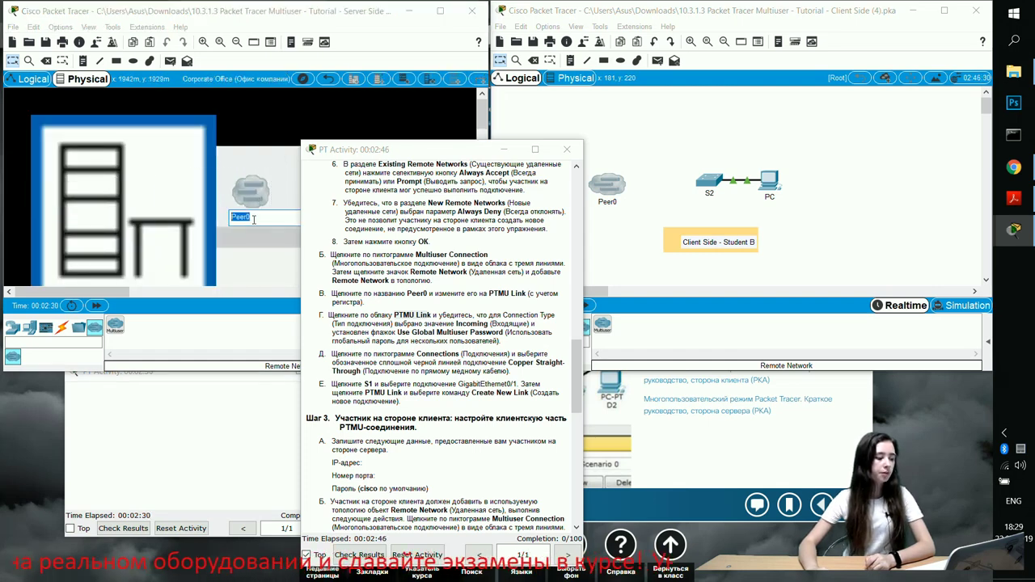
type("PTMU Link")
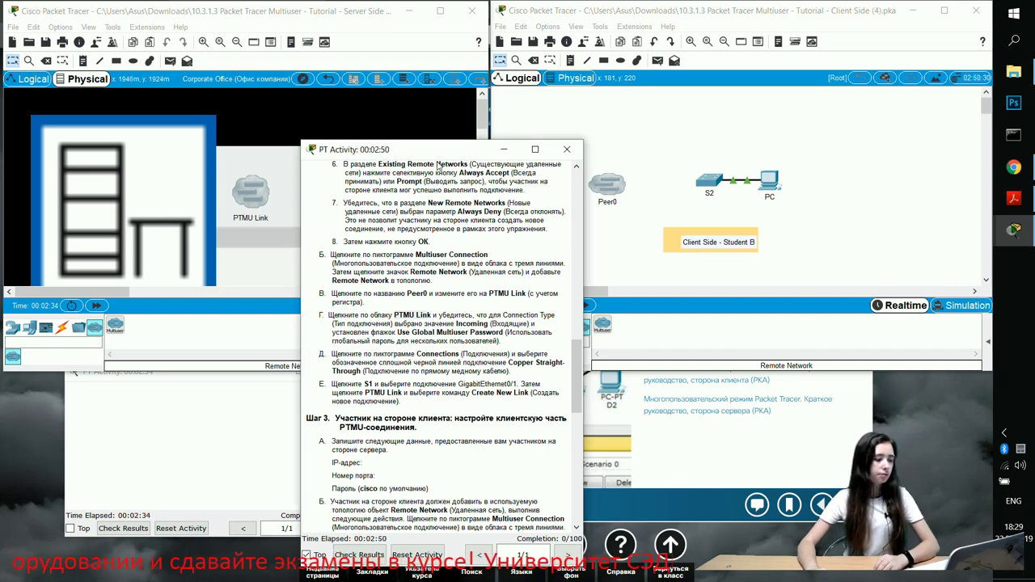
left_click_drag(352, 153, 442, 161)
left_click(31, 81)
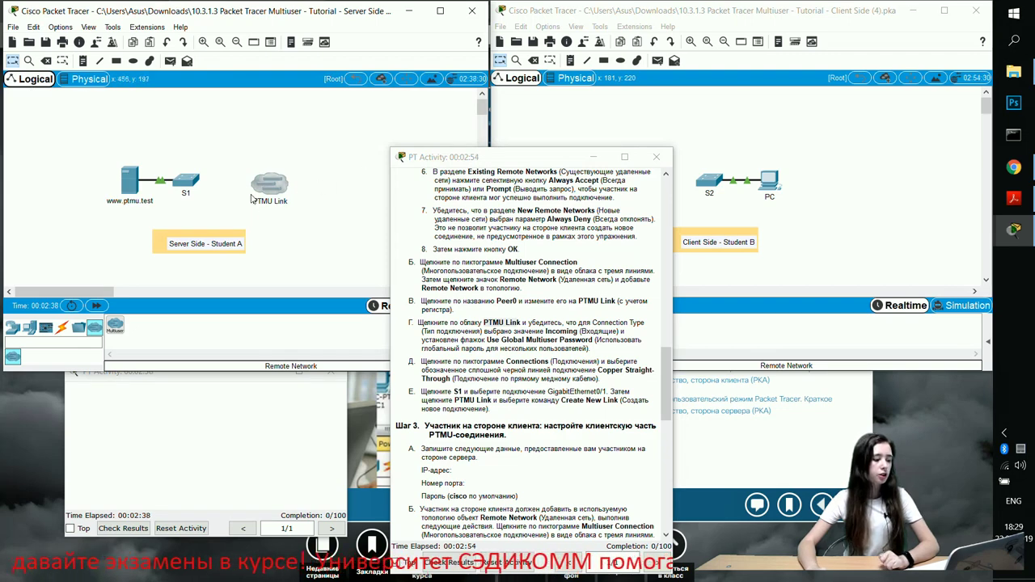
Move the instructions aside and open the PTMU Link cloud's Multiuser Connection settings
left_click_drag(496, 162, 442, 151)
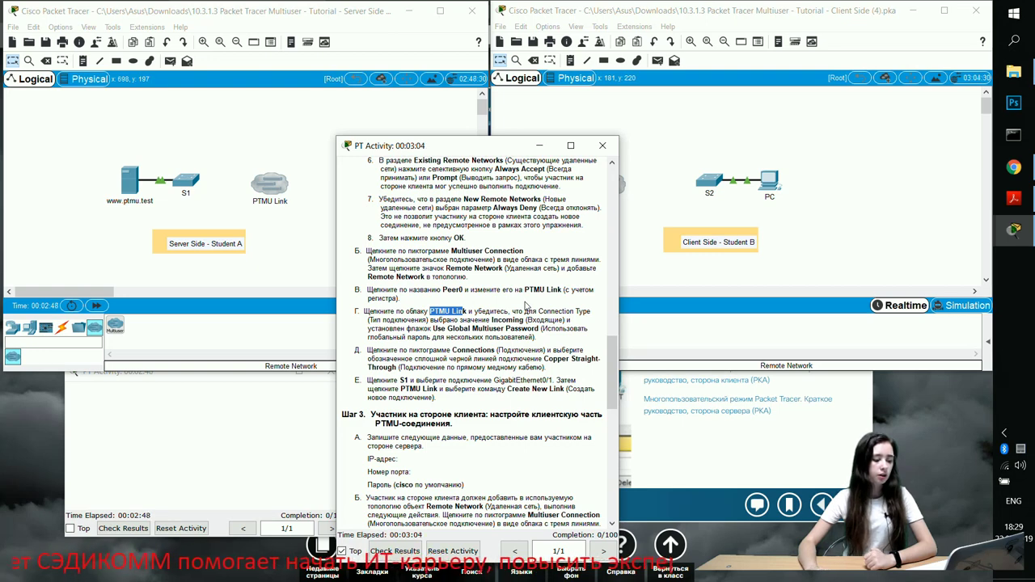
left_click(424, 317)
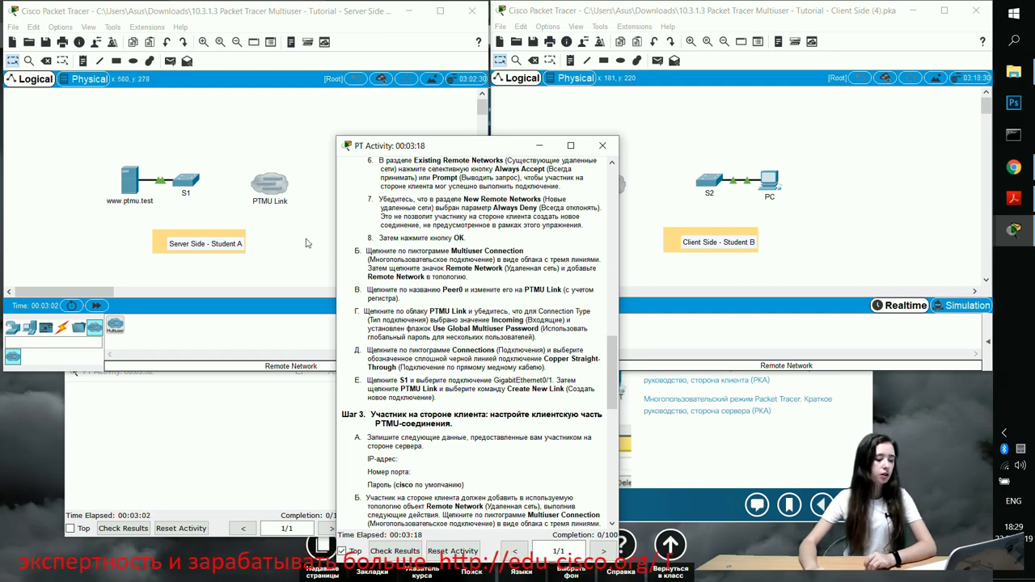
left_click(267, 194)
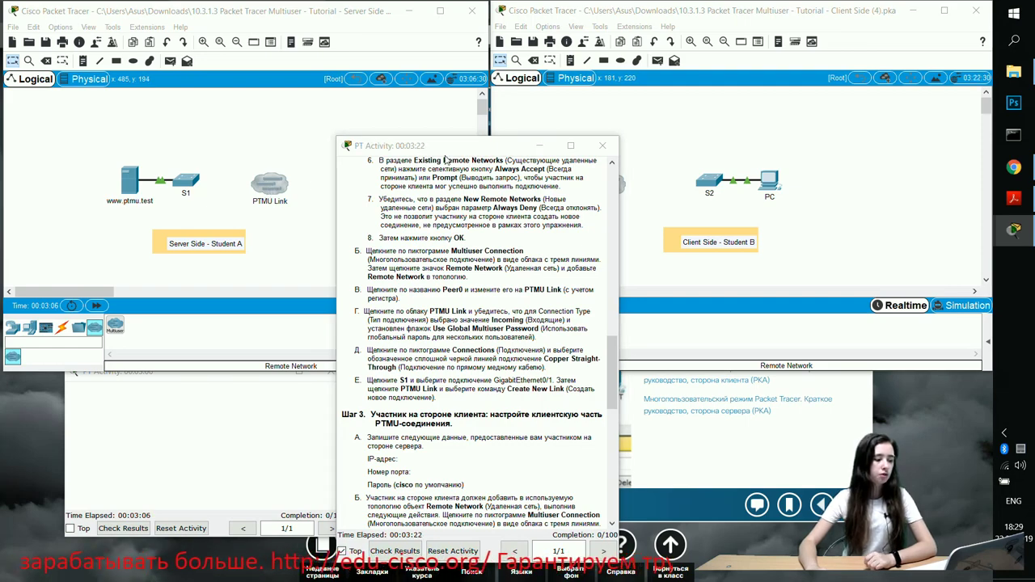
left_click_drag(445, 150, 651, 163)
Confirm PTMU Link as an Incoming connection using the global multiuser password and close the dialog
left_click_drag(483, 184, 183, 239)
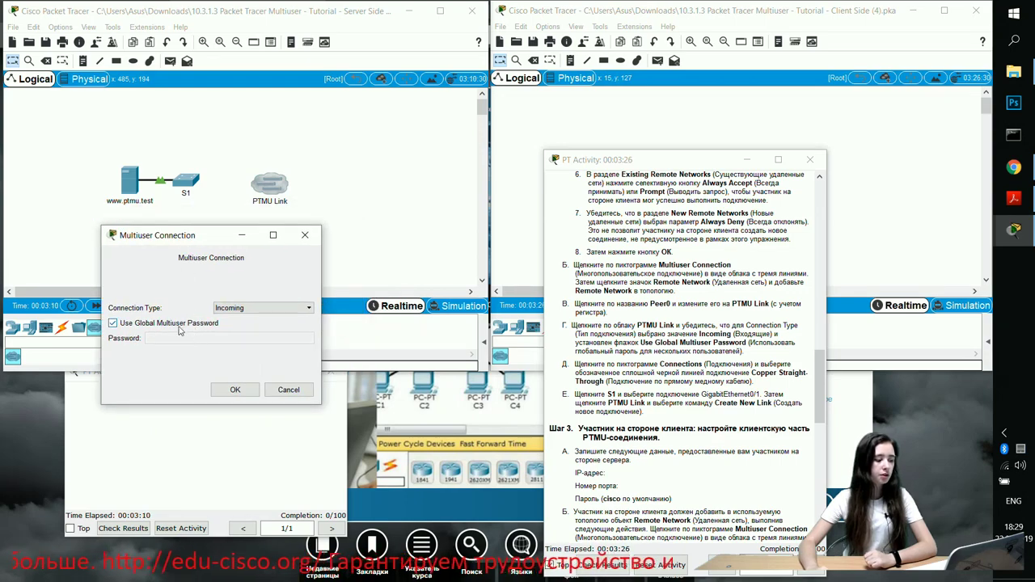
left_click_drag(666, 165, 483, 115)
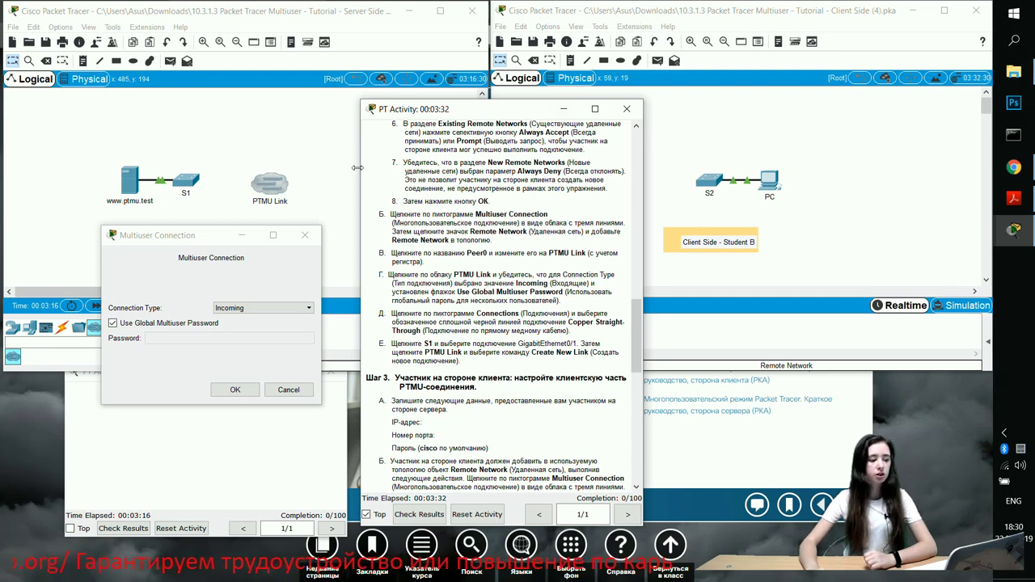
left_click(234, 390)
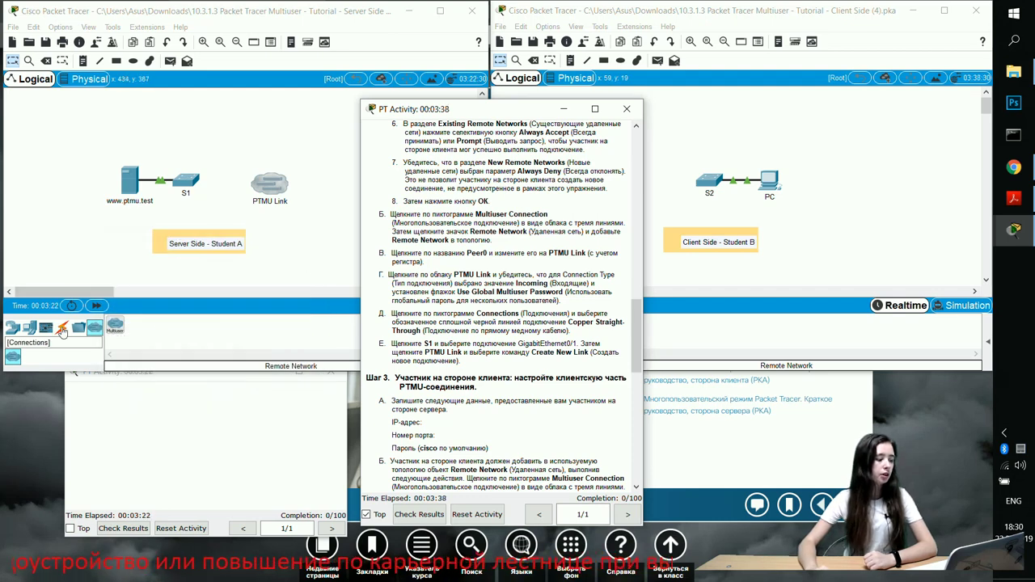
Cable S1's GigabitEthernet0/1 to the PTMU Link cloud with copper straight-through as a new link
left_click(62, 332)
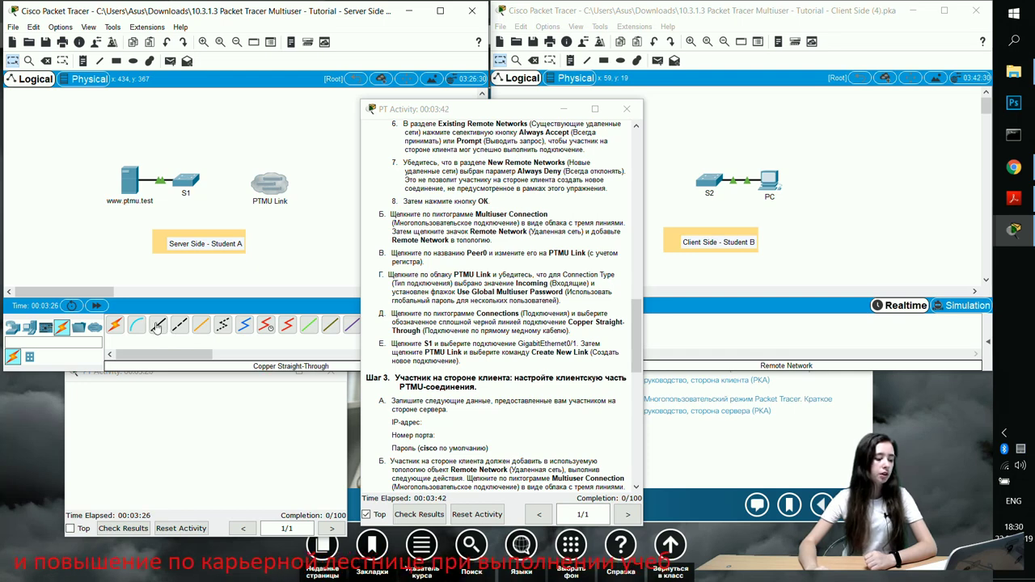
left_click(158, 326)
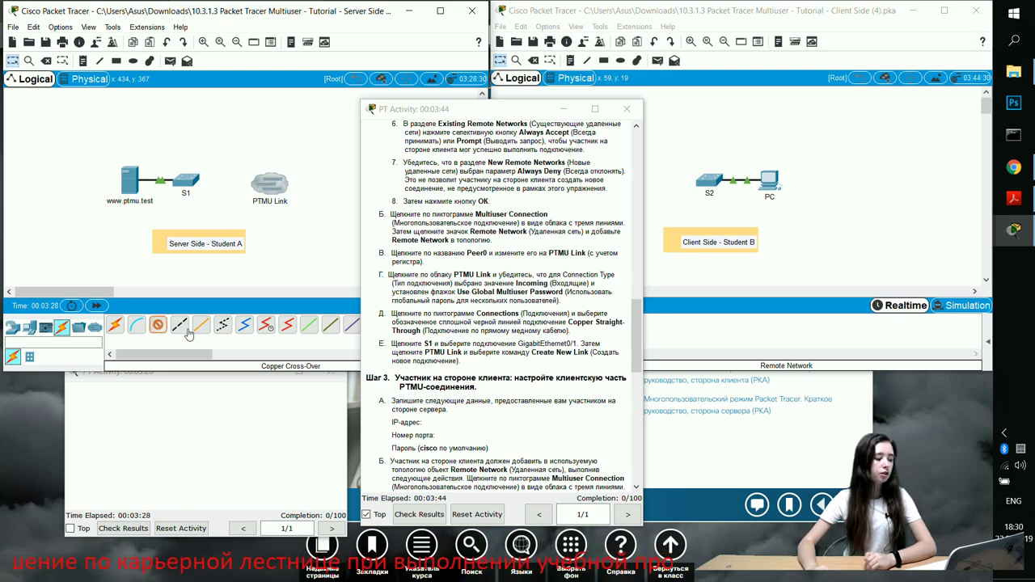
left_click(183, 176)
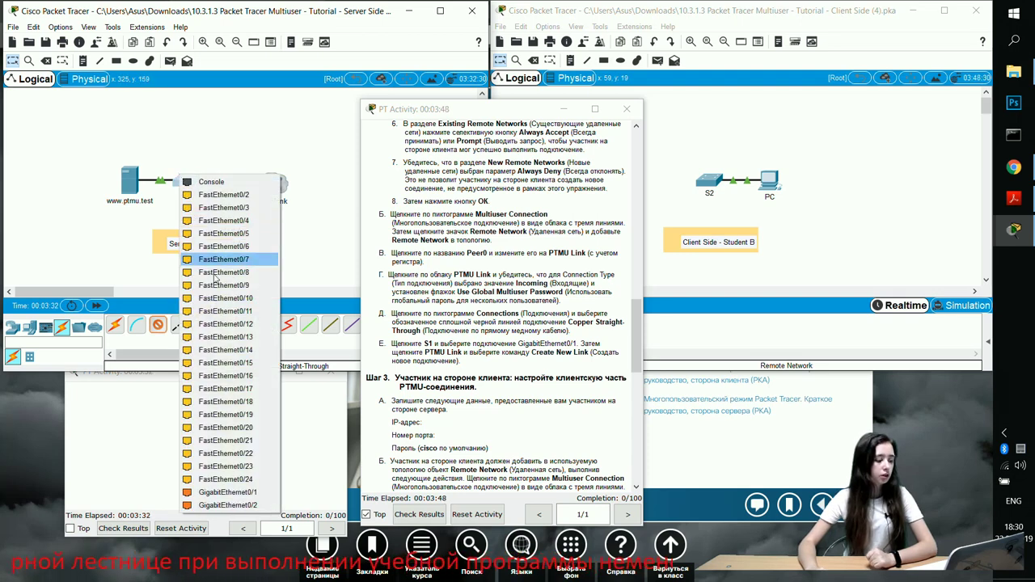
left_click(235, 494)
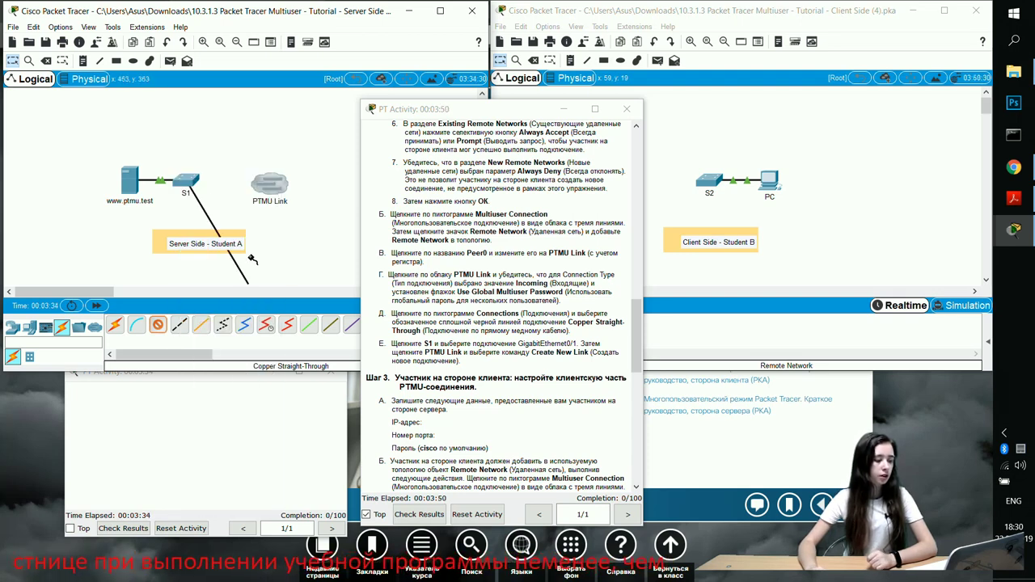
left_click(270, 187)
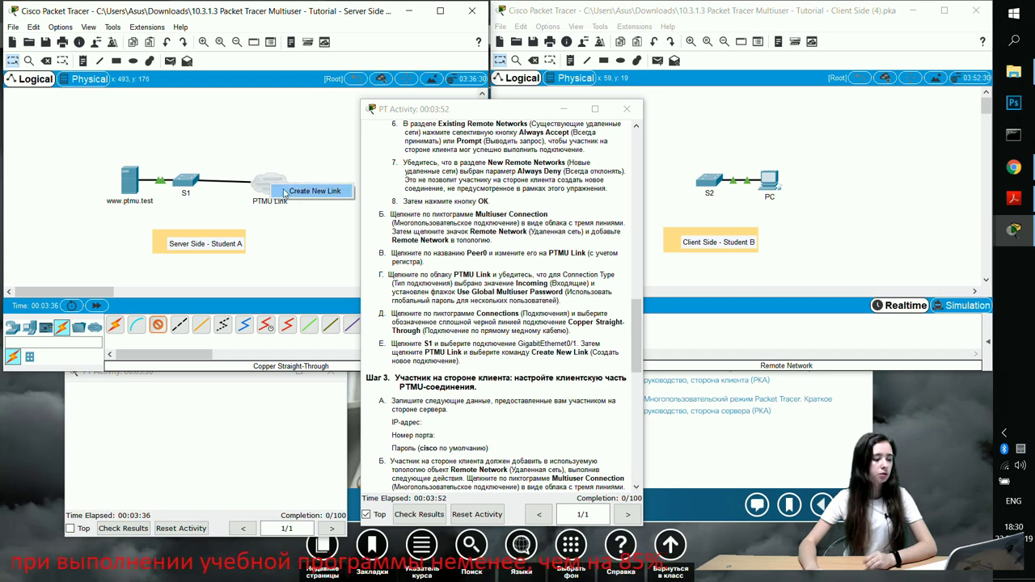
left_click(300, 194)
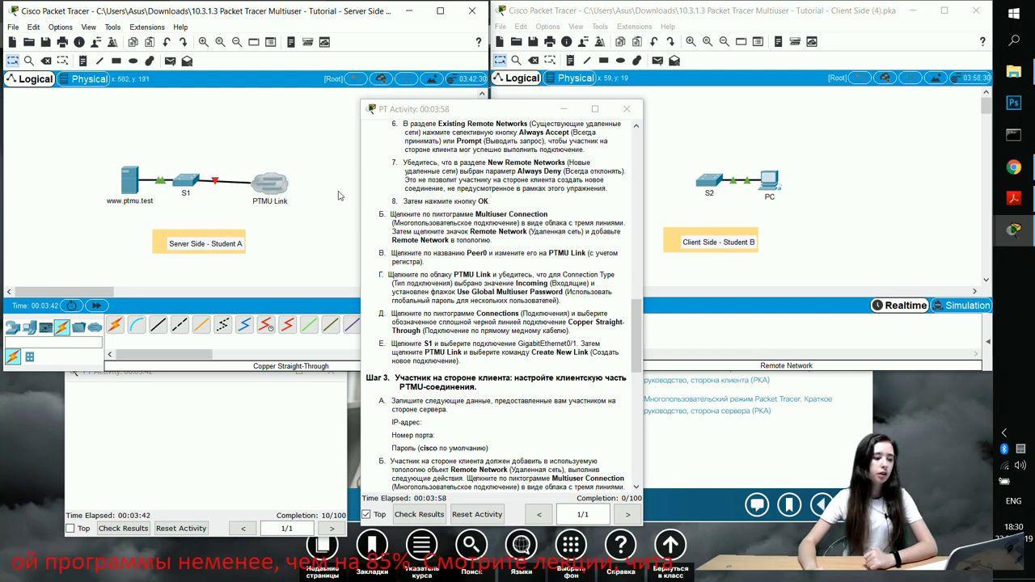
Scroll the activity instructions to Step 3, shift them left, and bring up the tutorial PDF
left_click_drag(512, 109, 476, 95)
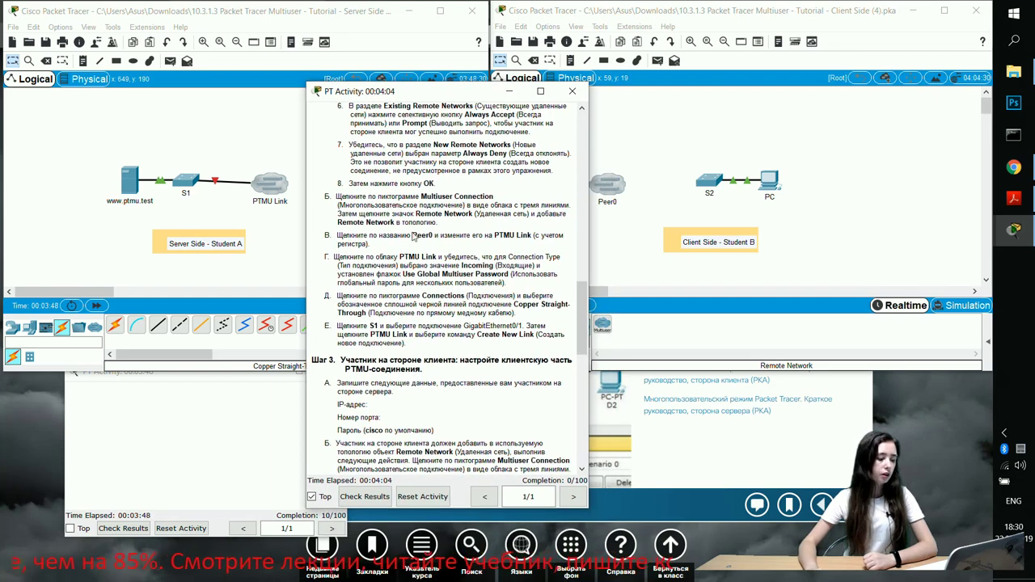
scroll(440, 302, "down", 1)
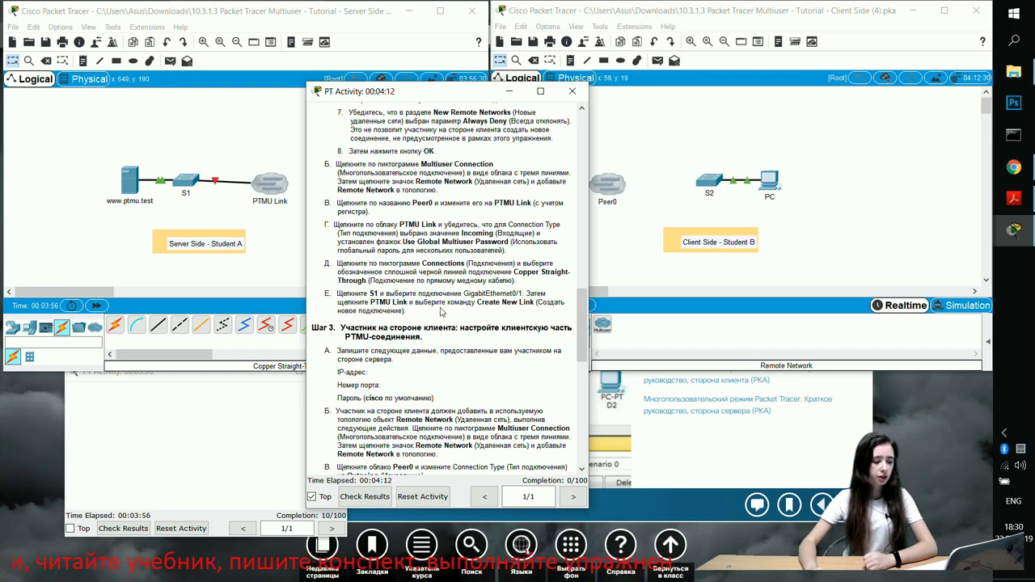
scroll(443, 269, "down", 3)
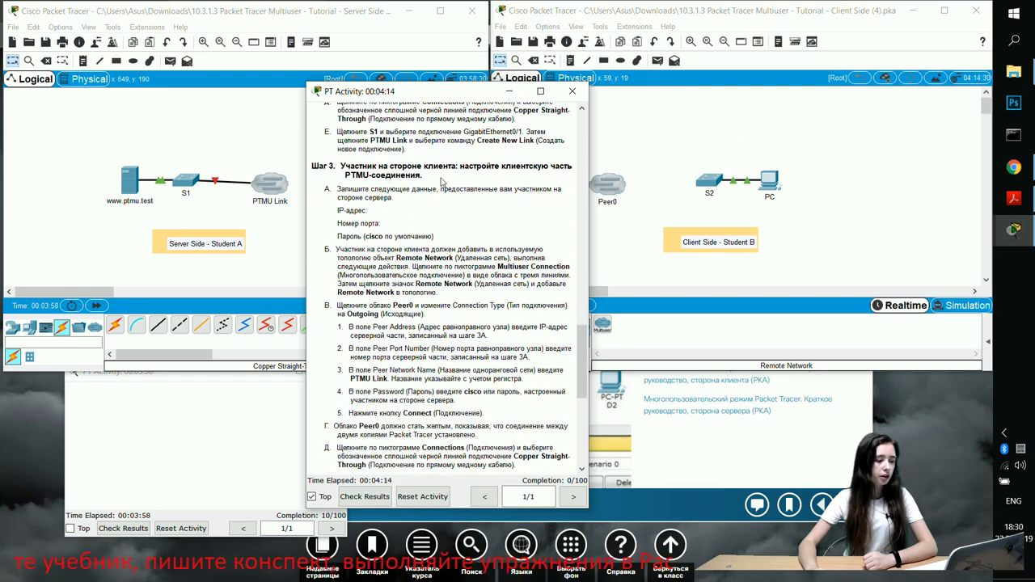
left_click_drag(465, 98, 364, 86)
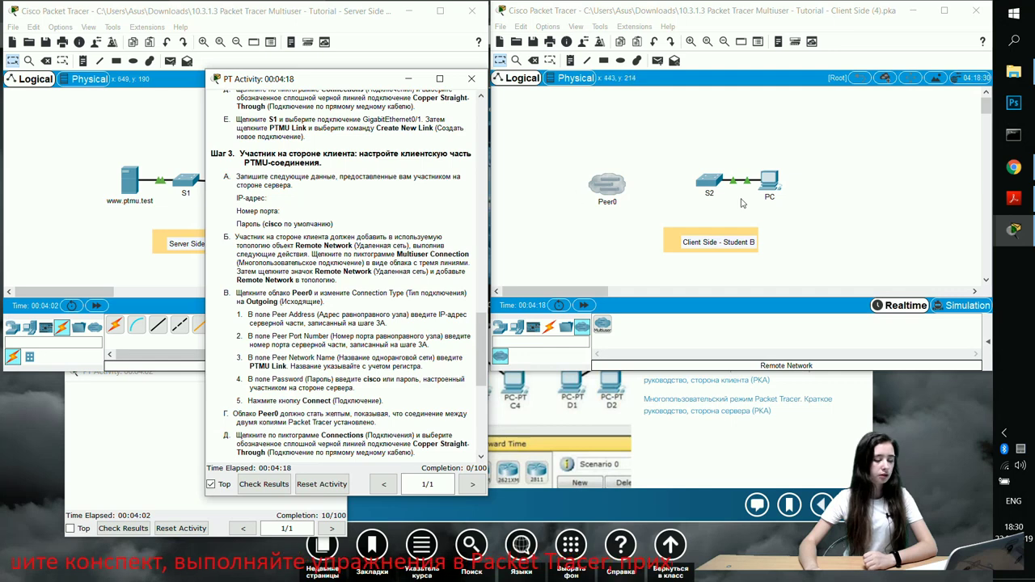
left_click(833, 234)
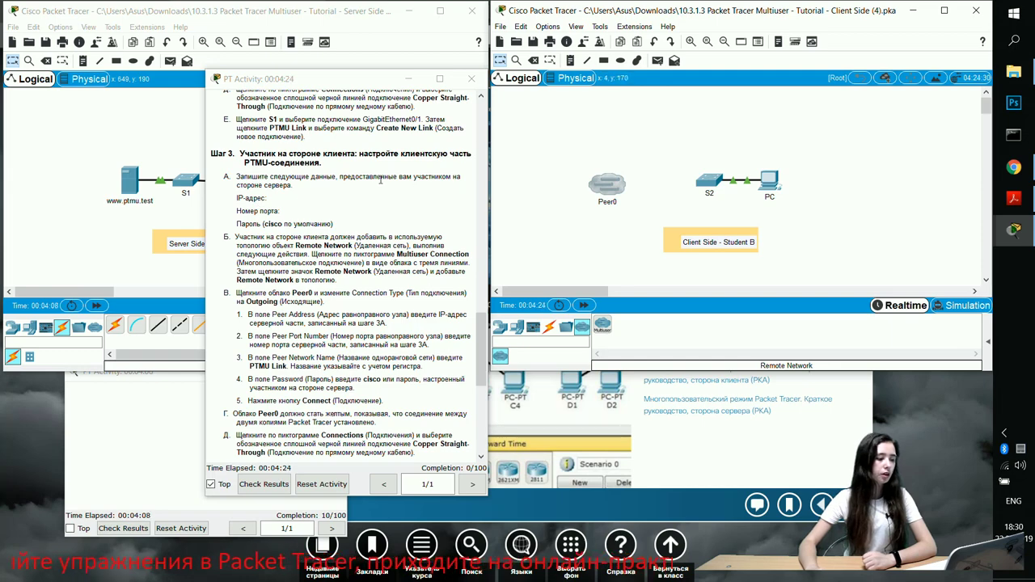
left_click(278, 205)
left_click(1013, 198)
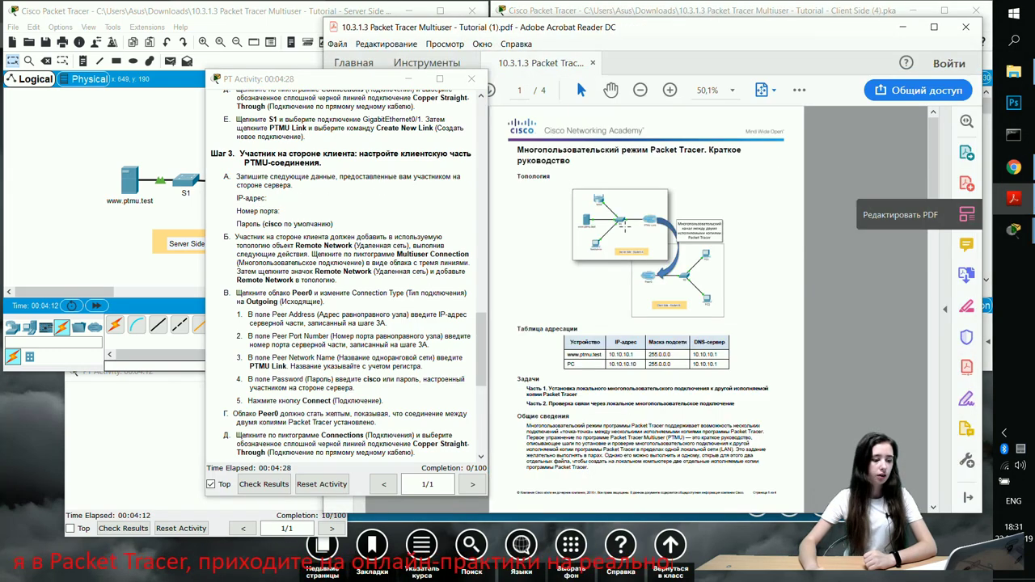
Scroll the tutorial PDF to page 3, showing client-side Step 3's IP-address, port and password fields
scroll(647, 230, "down", 3)
scroll(658, 223, "up", 6)
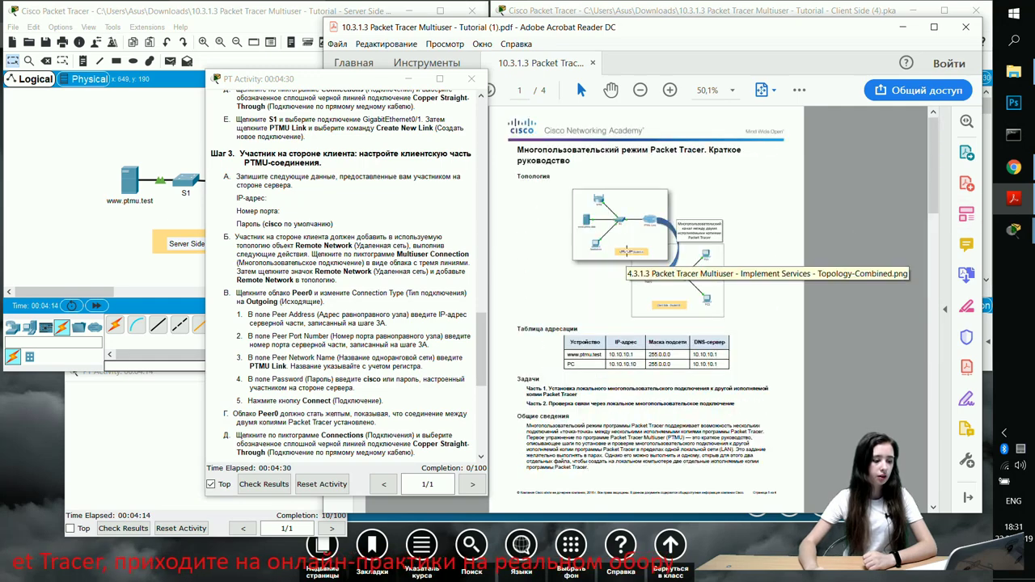
scroll(586, 249, "down", 4)
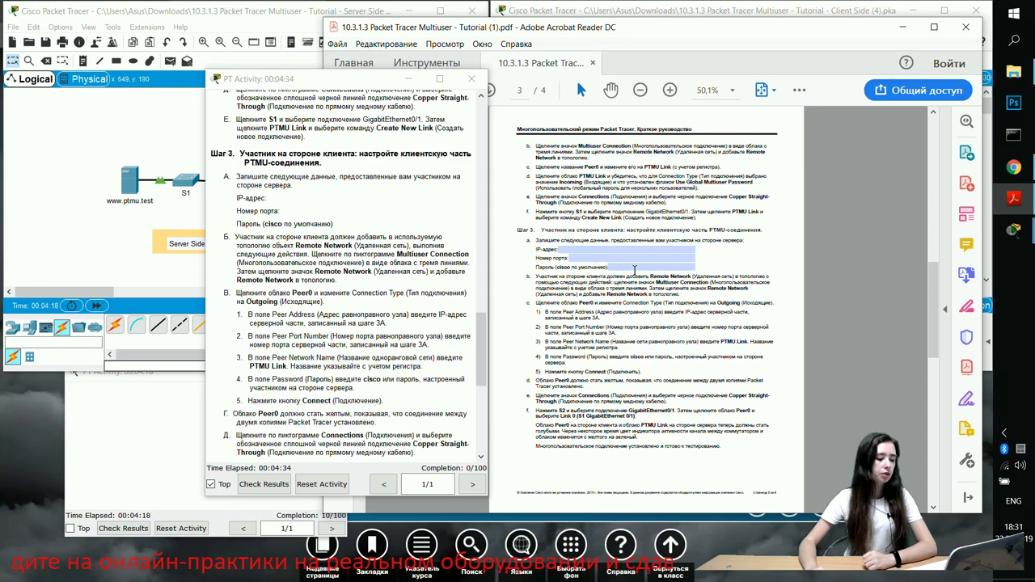
left_click(146, 28)
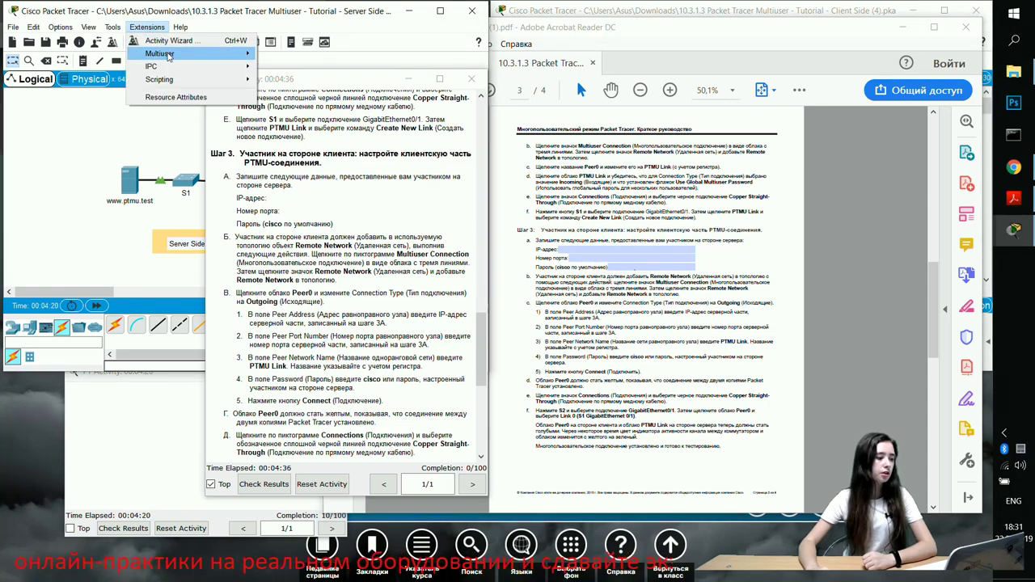
mouse_move(168, 54)
left_click(282, 57)
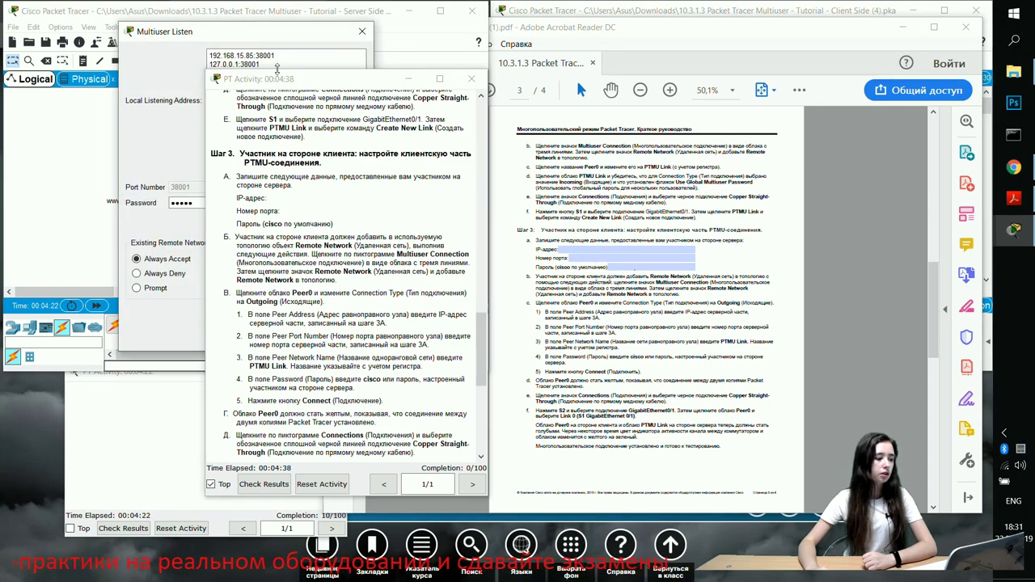
left_click(212, 55)
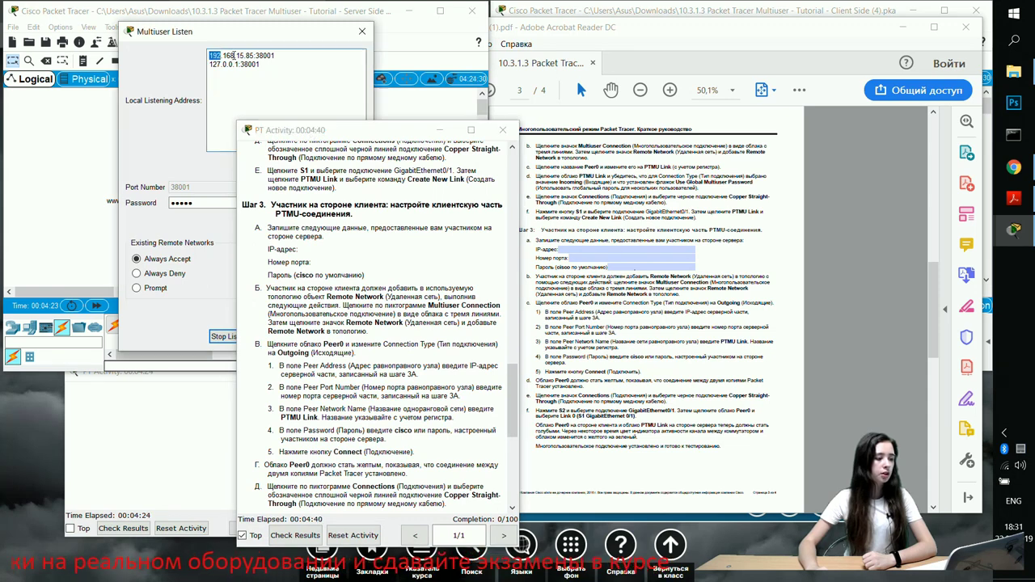
left_click_drag(202, 202, 156, 212)
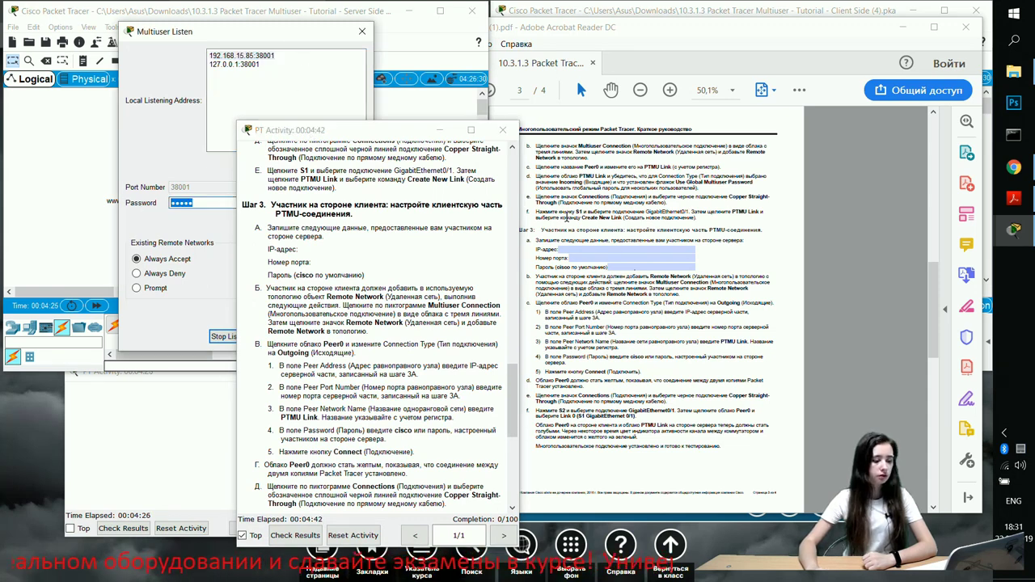
left_click(377, 144)
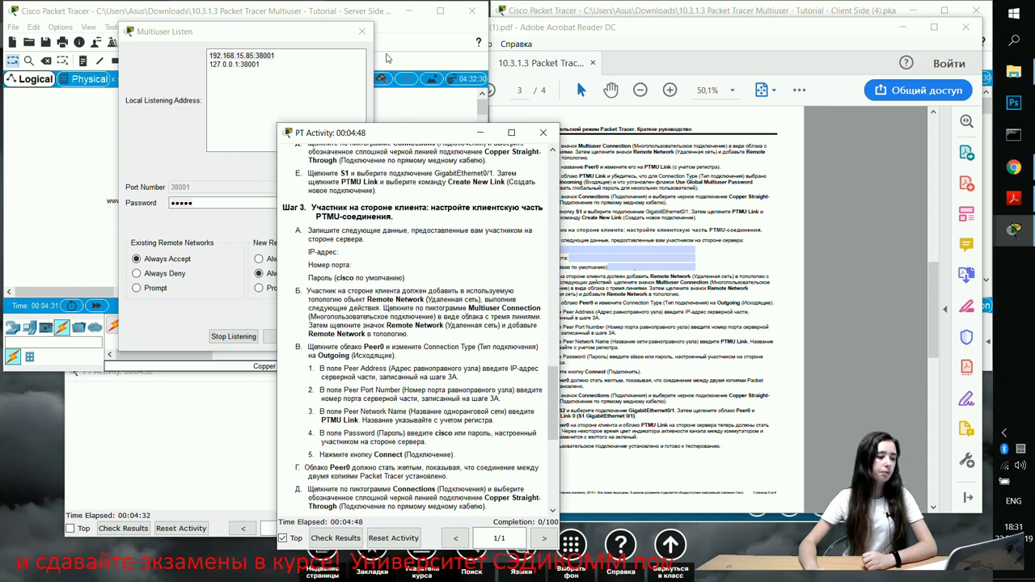
left_click(361, 31)
left_click_drag(437, 136, 352, 128)
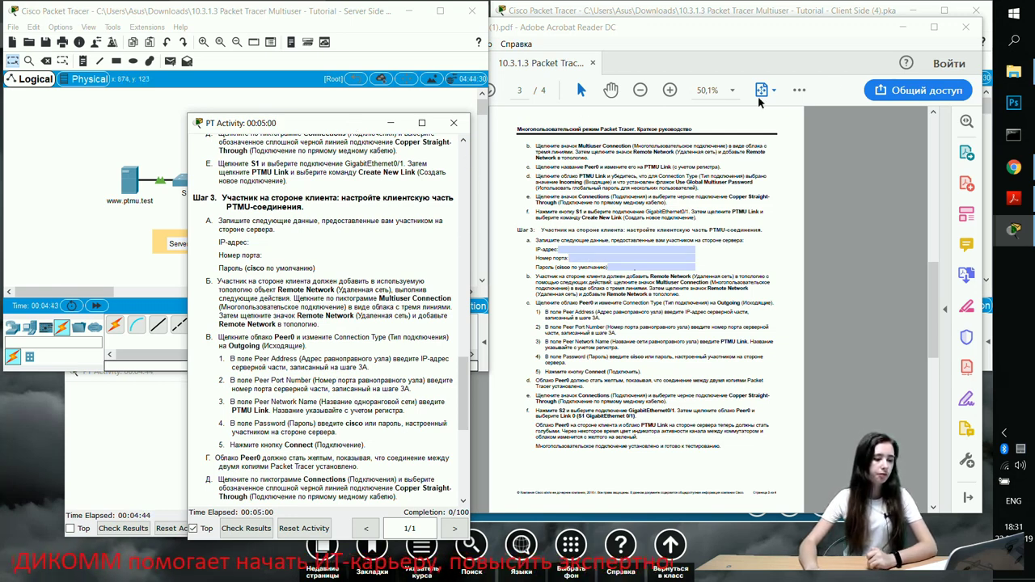
left_click(902, 27)
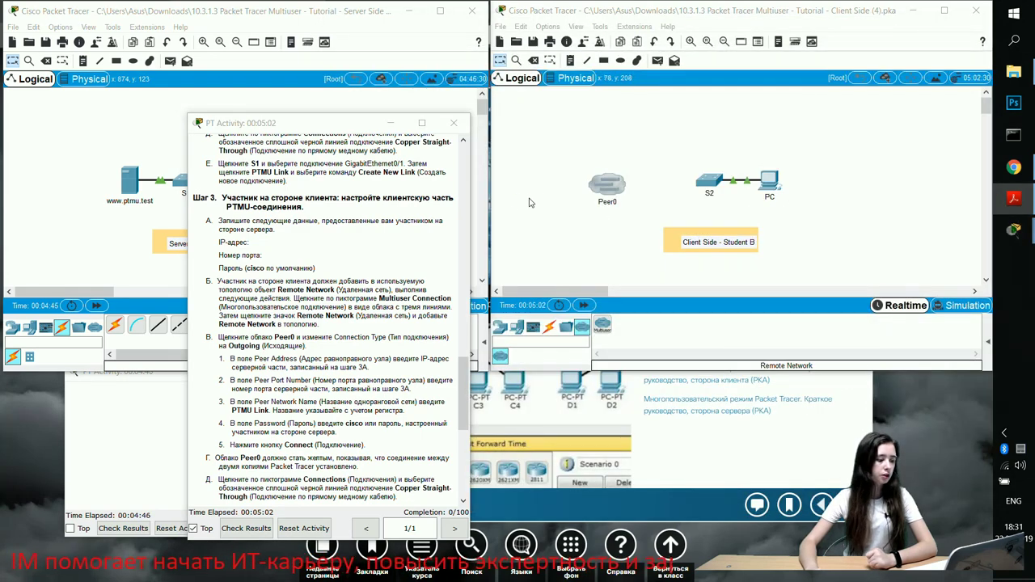
Link S2's GigabitEthernet0/1 to the Peer0 cloud with copper straight-through, then open Peer0's settings
scroll(362, 241, "down", 3)
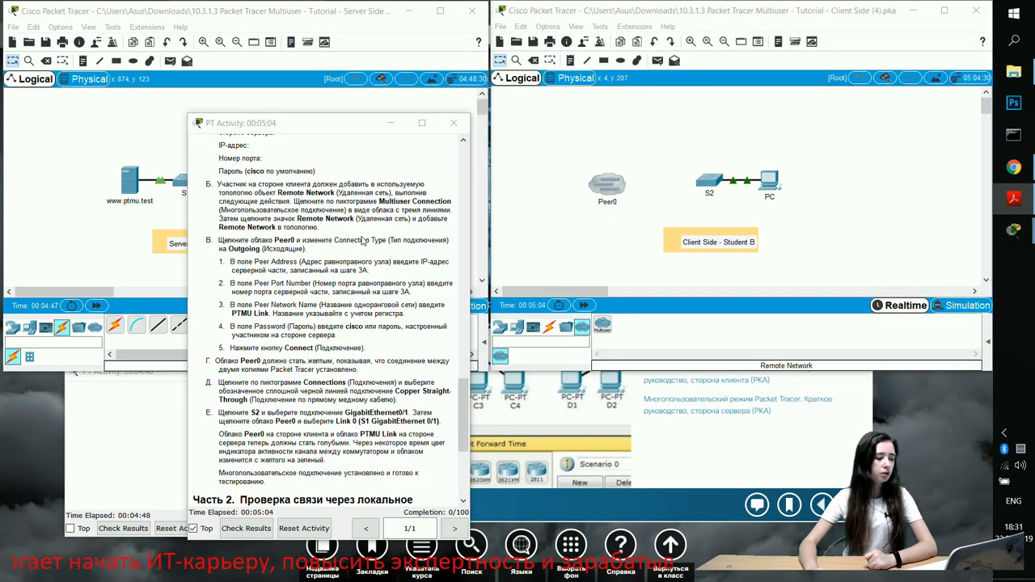
scroll(362, 241, "up", 1)
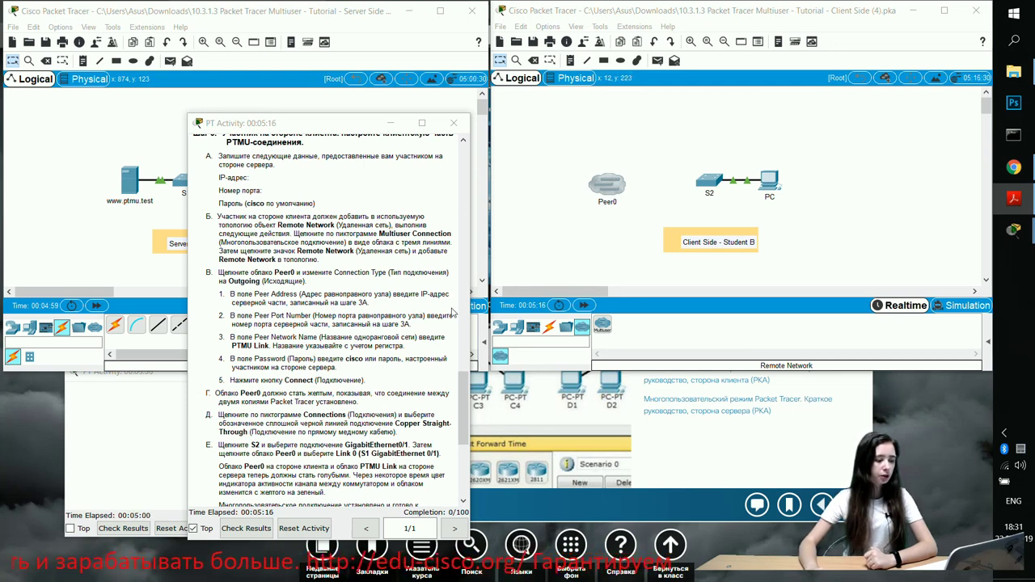
left_click(550, 327)
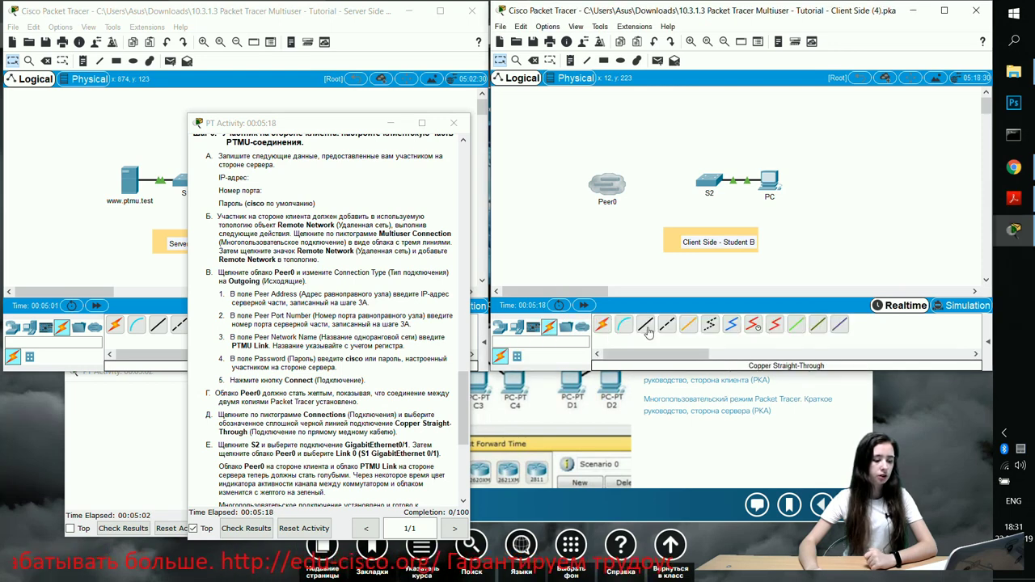
left_click(644, 324)
left_click(700, 181)
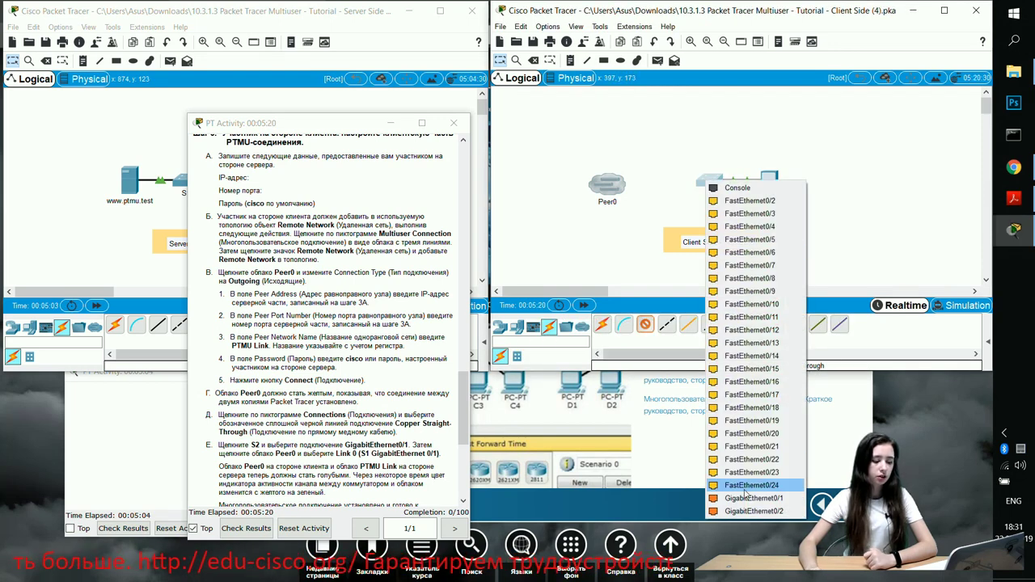
left_click(753, 502)
left_click(606, 184)
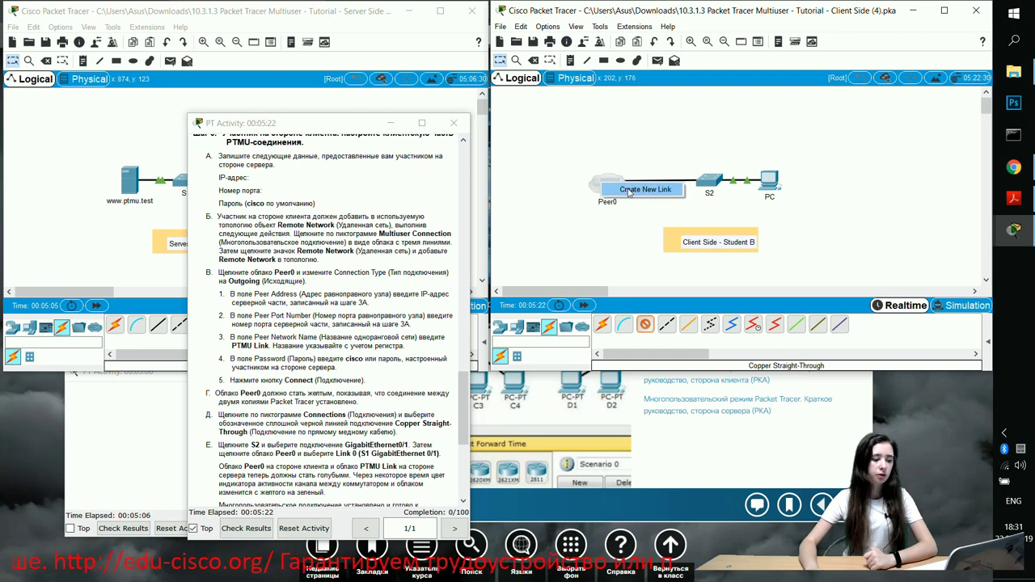
left_click(629, 191)
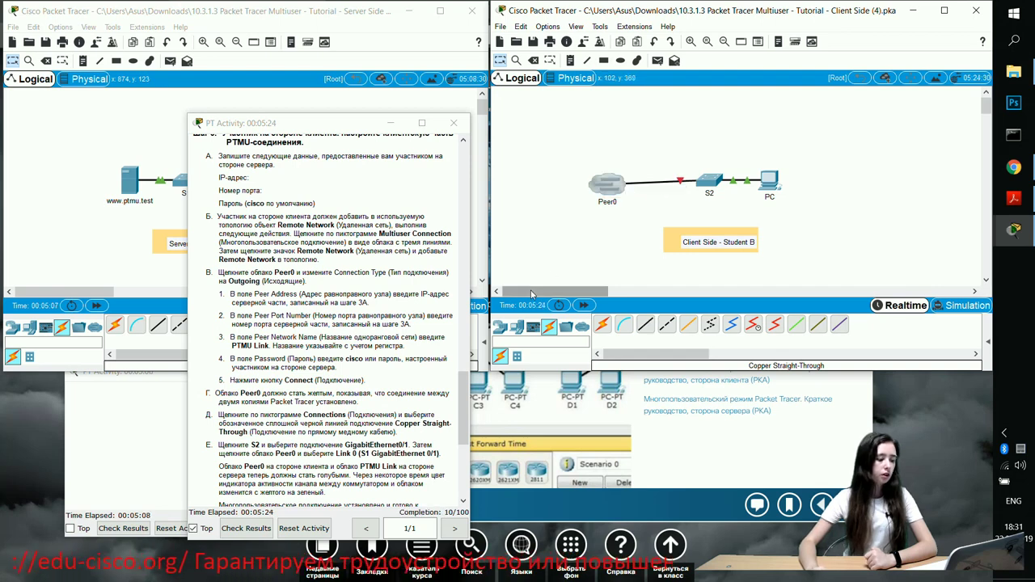
left_click(618, 188)
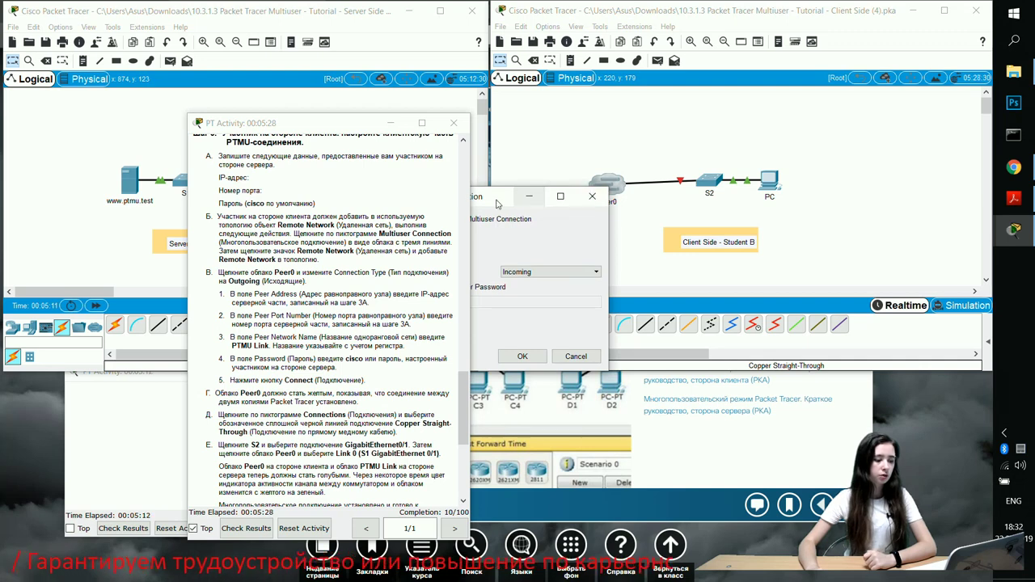
Set Peer0's connection type to Outgoing and check the server's listening address
left_click_drag(494, 207, 691, 172)
left_click(747, 240)
left_click(727, 259)
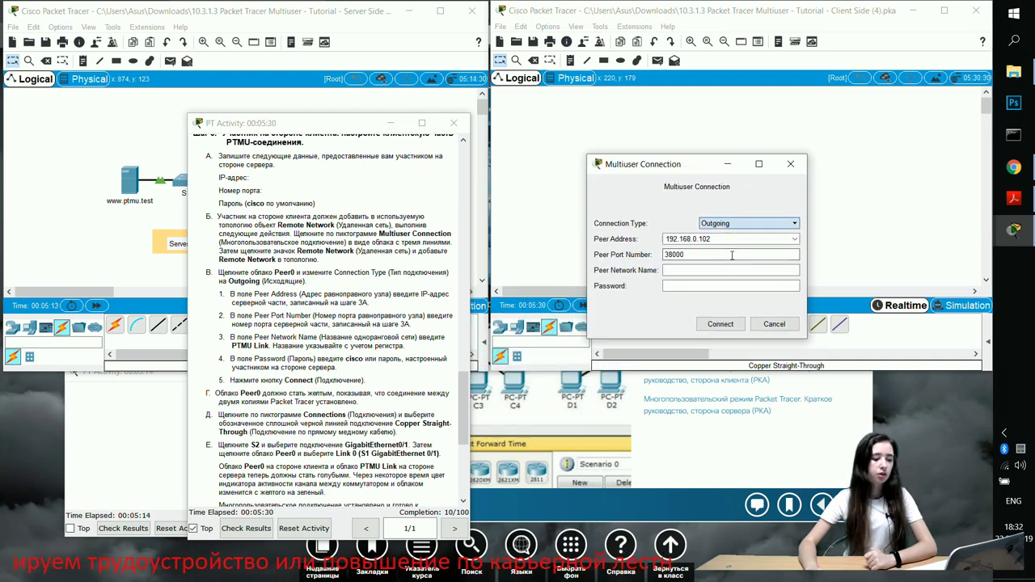
left_click(728, 240)
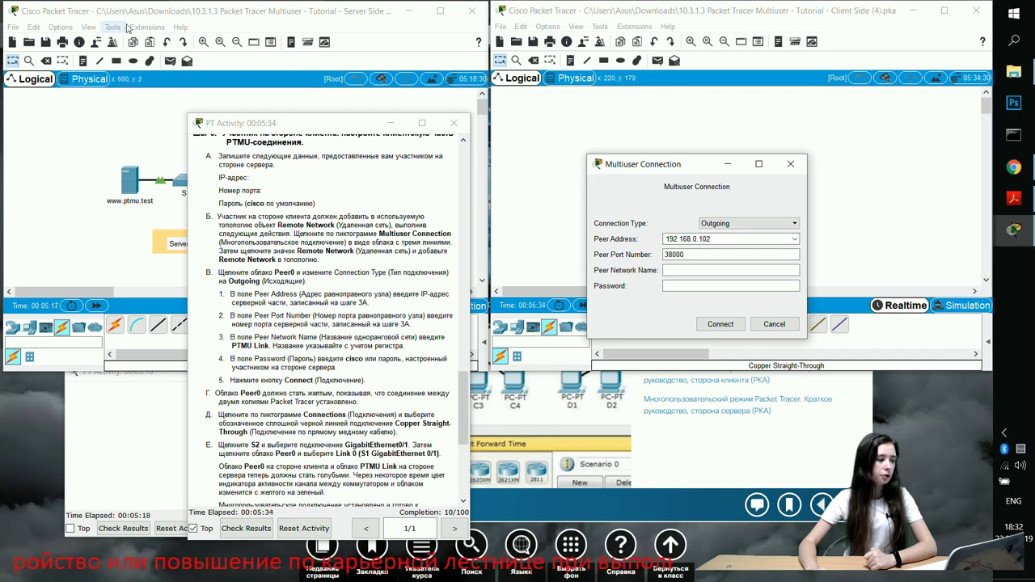
left_click(138, 29)
mouse_move(184, 54)
left_click(275, 54)
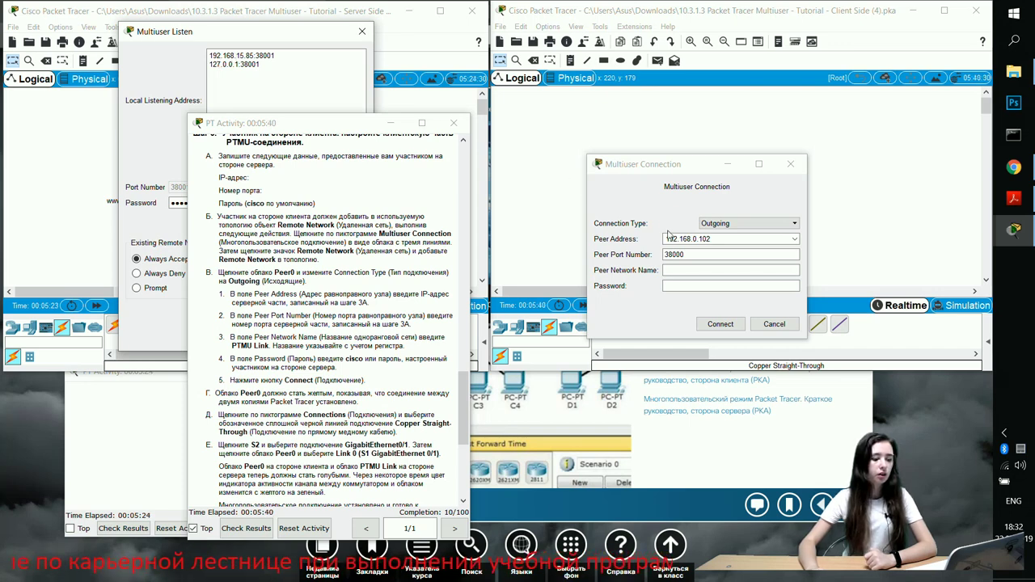
Correct the peer address to 192.168.15.85 and the peer port to 38001
left_click(693, 238)
type("15")
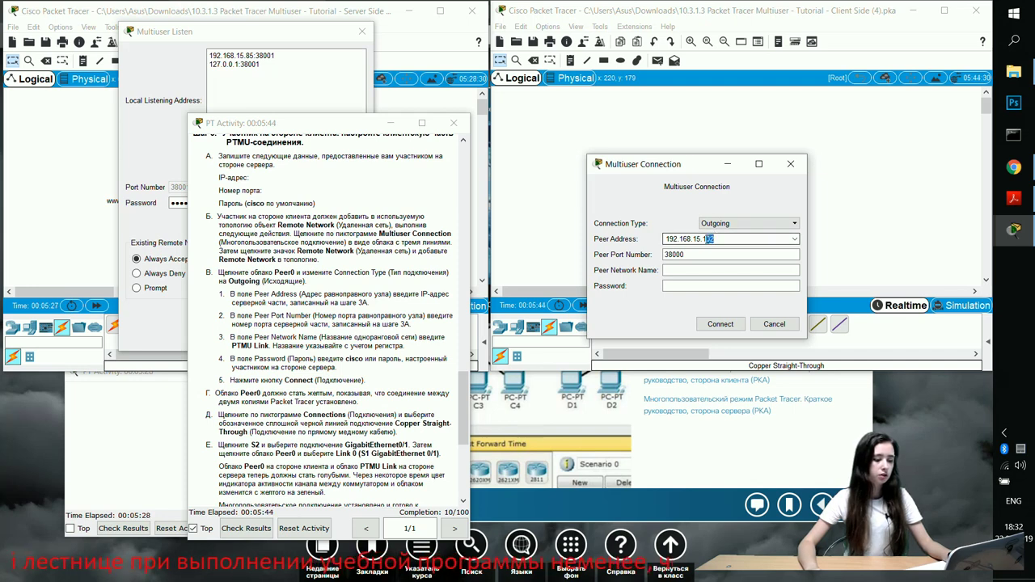
left_click_drag(701, 239, 706, 238)
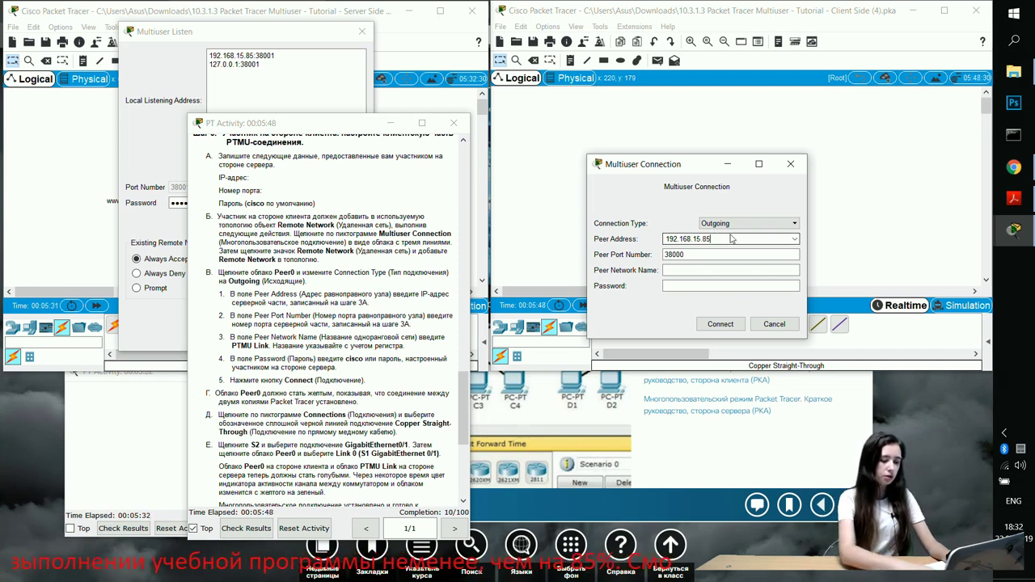
left_click(671, 254)
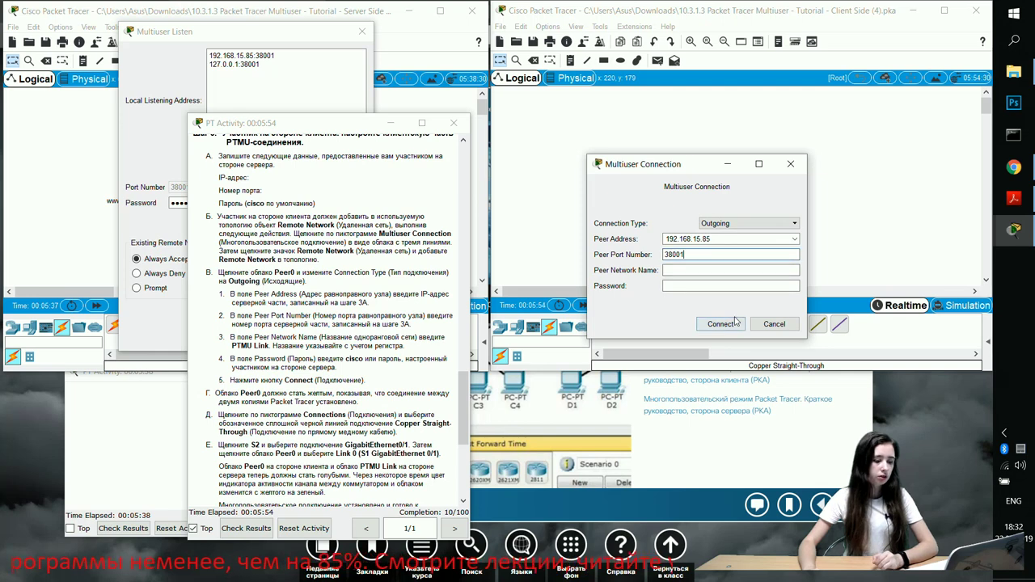
left_click(665, 270)
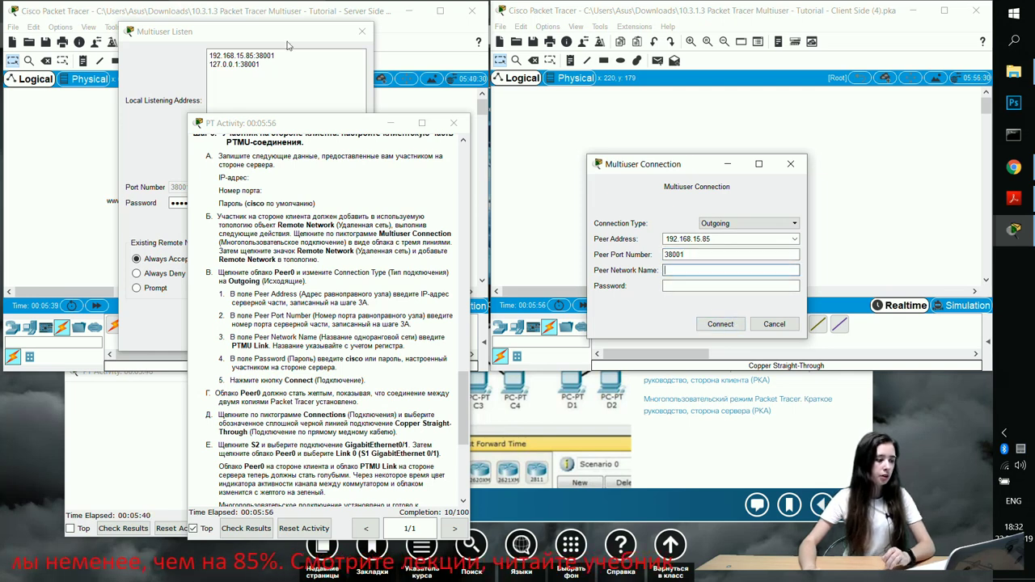
Name the peer network 'PTMU Link', enter the connection password, and connect to the server
left_click_drag(245, 36, 233, 264)
left_click(273, 123)
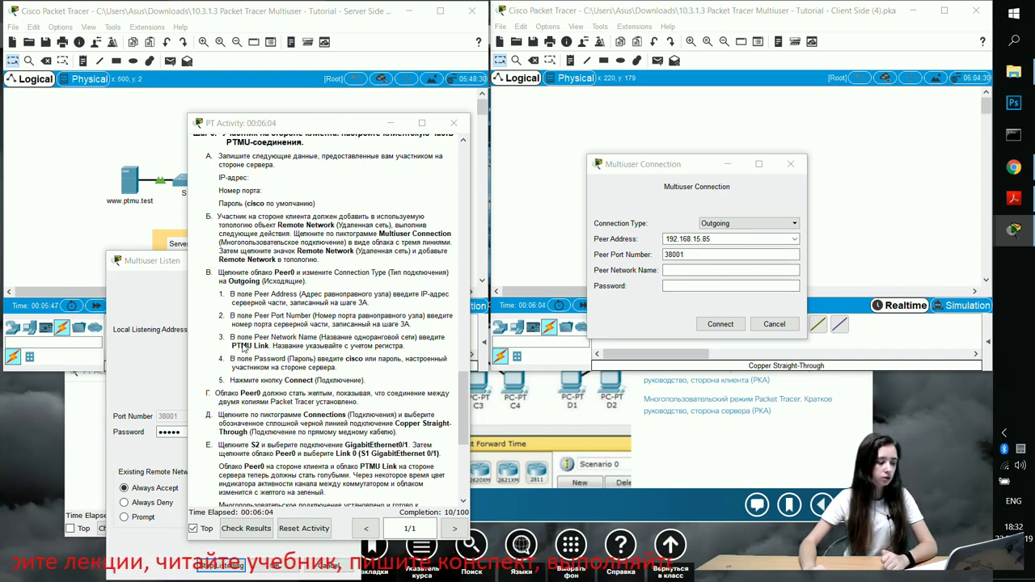
left_click(685, 270)
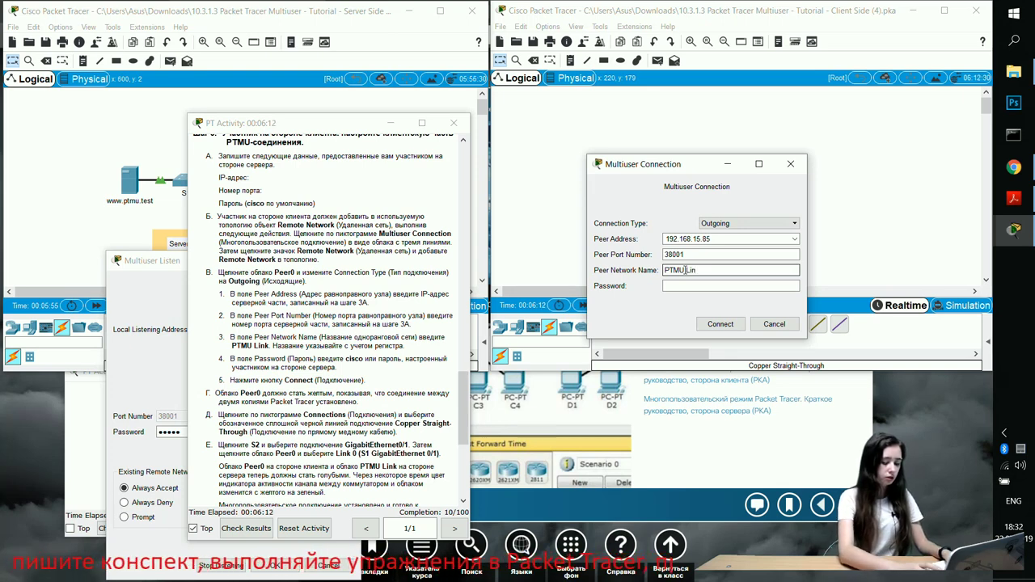
left_click(719, 287)
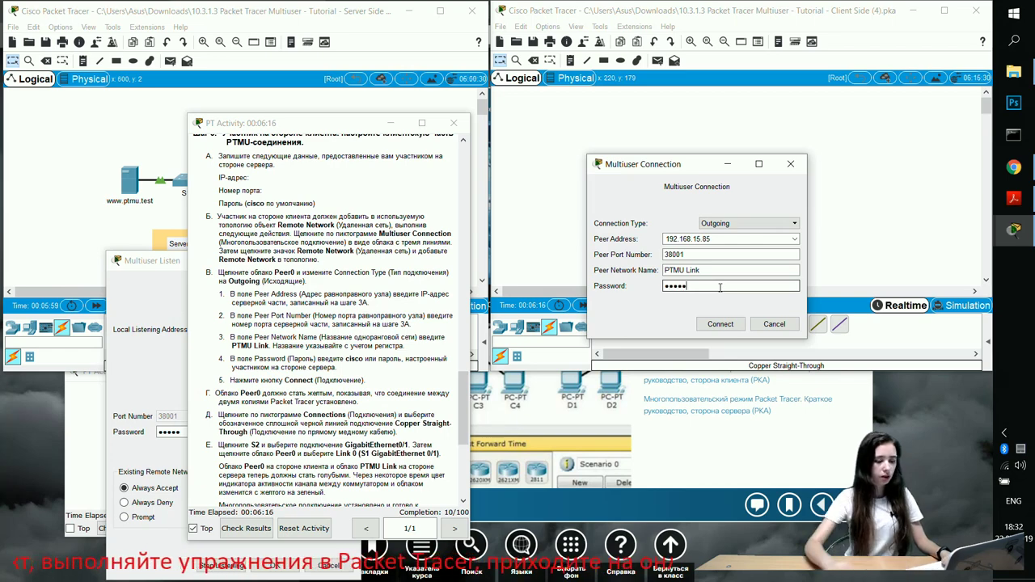
type("cisco")
left_click(721, 323)
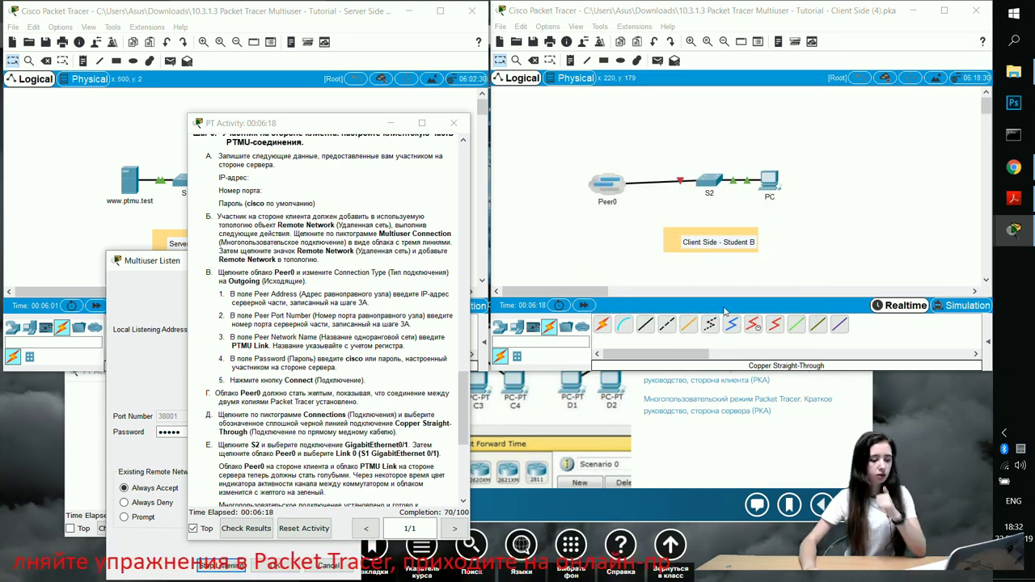
Reposition and widen the PT Activity window, scrolling its instructions to Часть 2, Шаг 1
left_click_drag(301, 126, 433, 221)
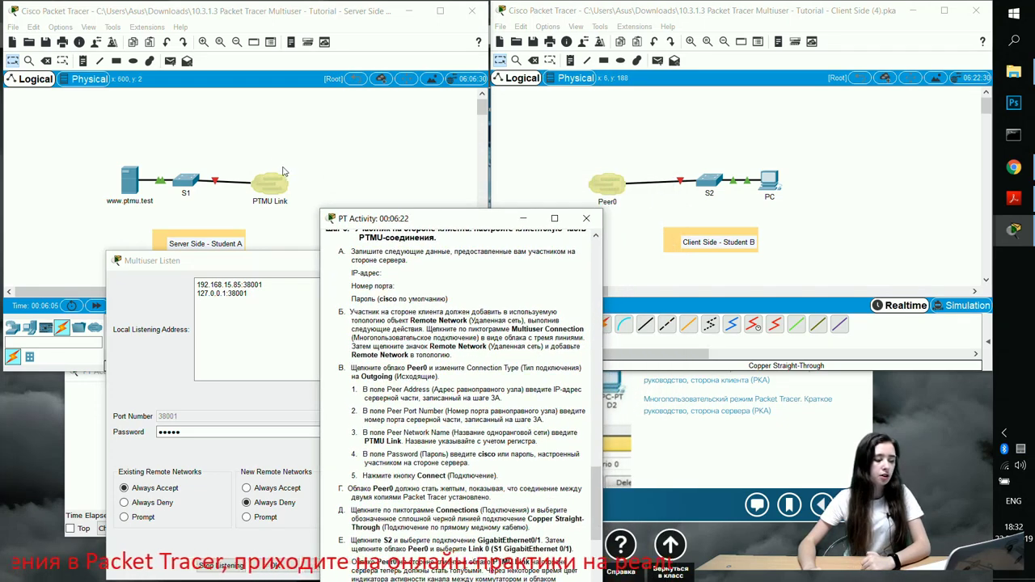
left_click(297, 169)
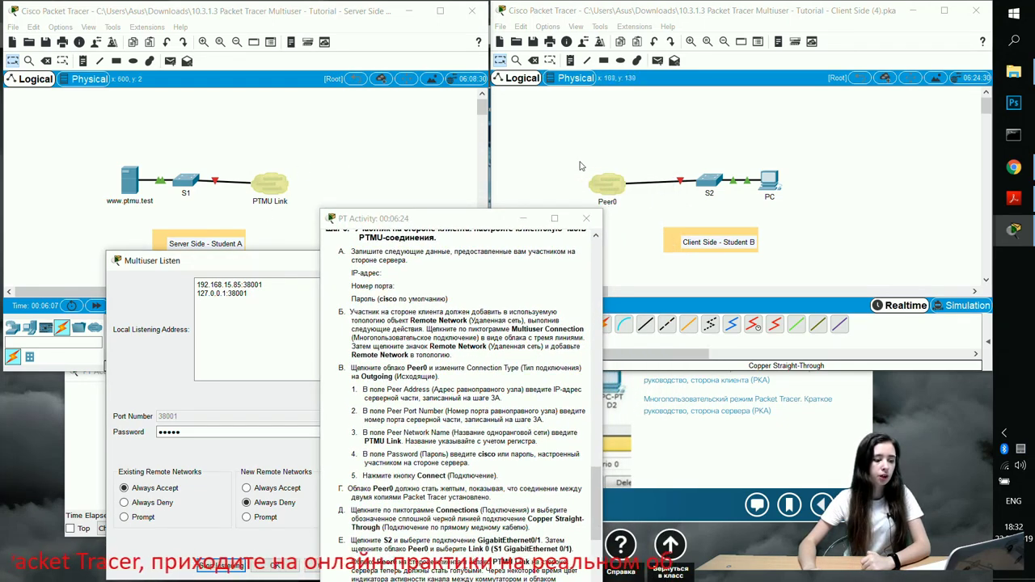
left_click_drag(476, 218, 468, 149)
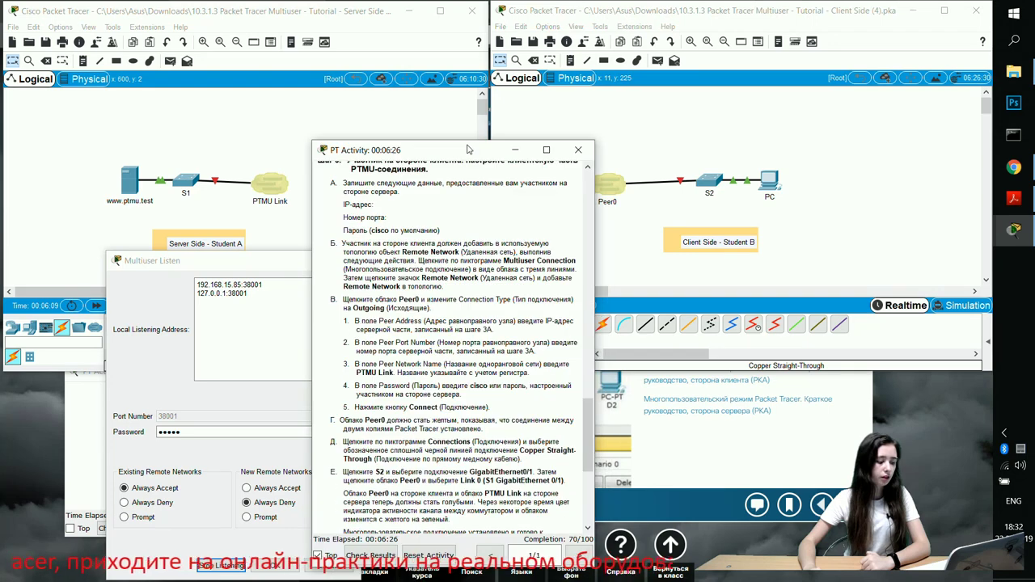
scroll(472, 288, "down", 3)
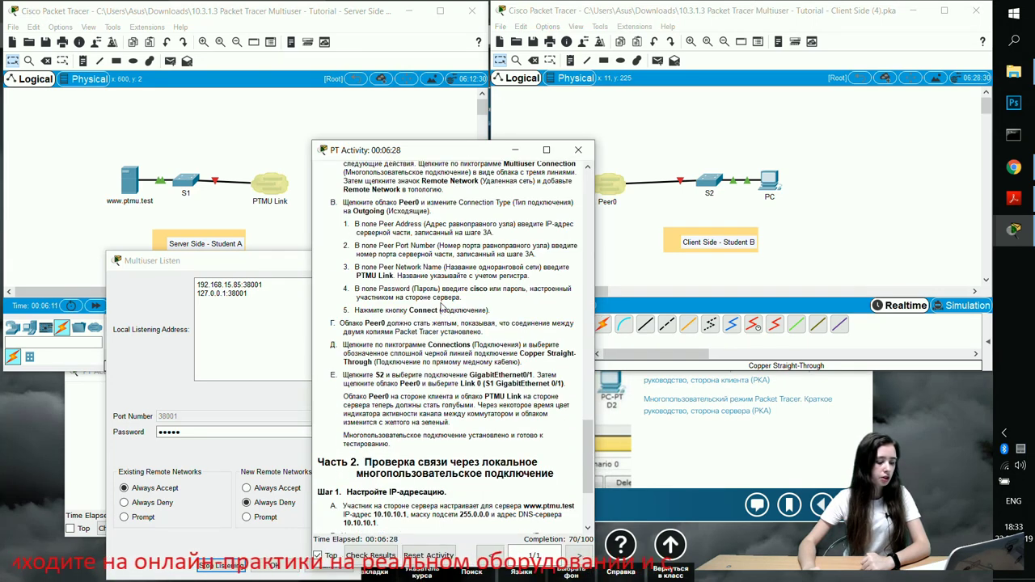
scroll(441, 307, "down", 1)
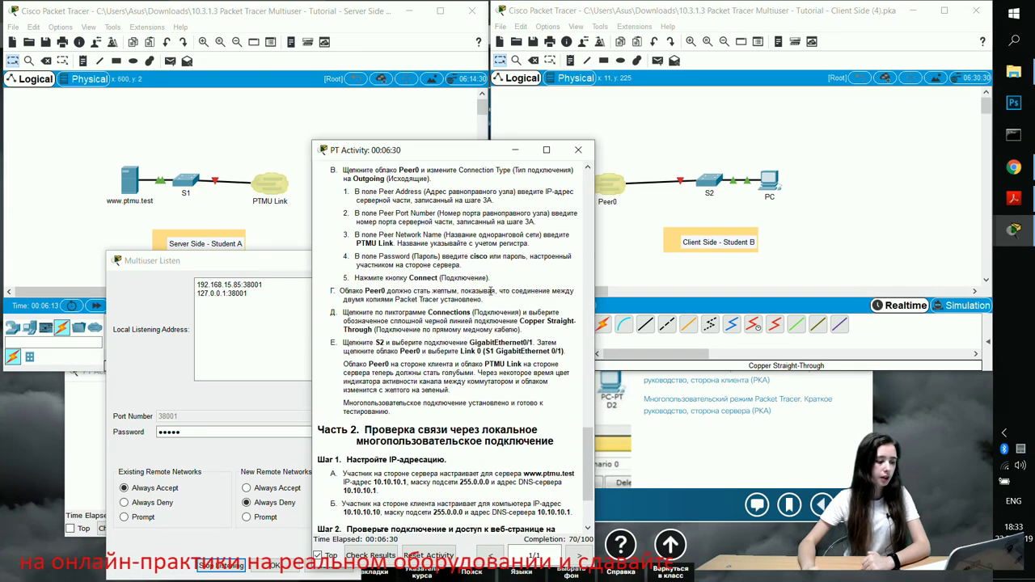
left_click_drag(411, 291, 458, 291)
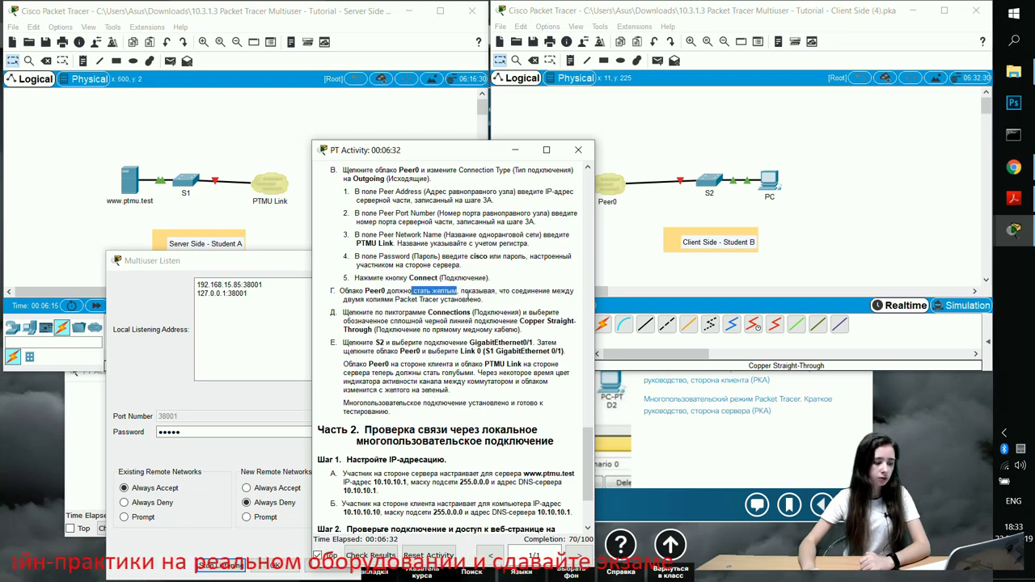
left_click(532, 308)
scroll(447, 326, "down", 1)
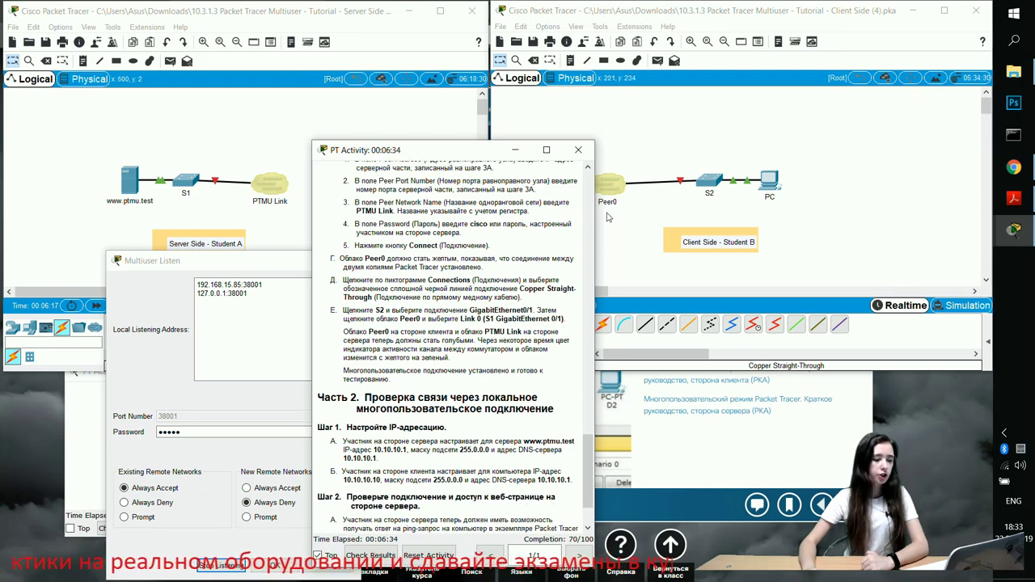
left_click_drag(473, 152, 360, 138)
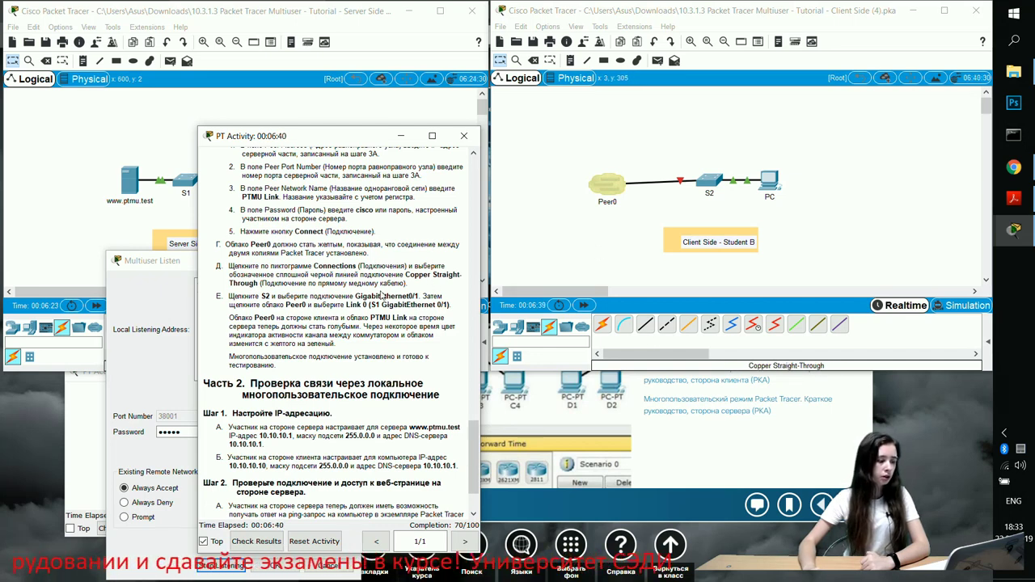
scroll(376, 291, "down", 2)
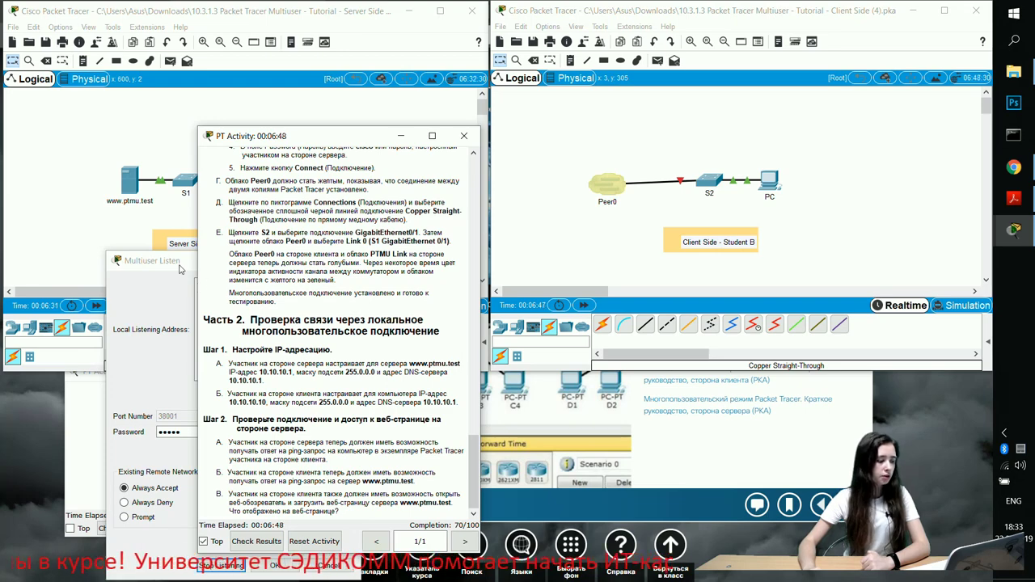
left_click_drag(198, 262, 168, 260)
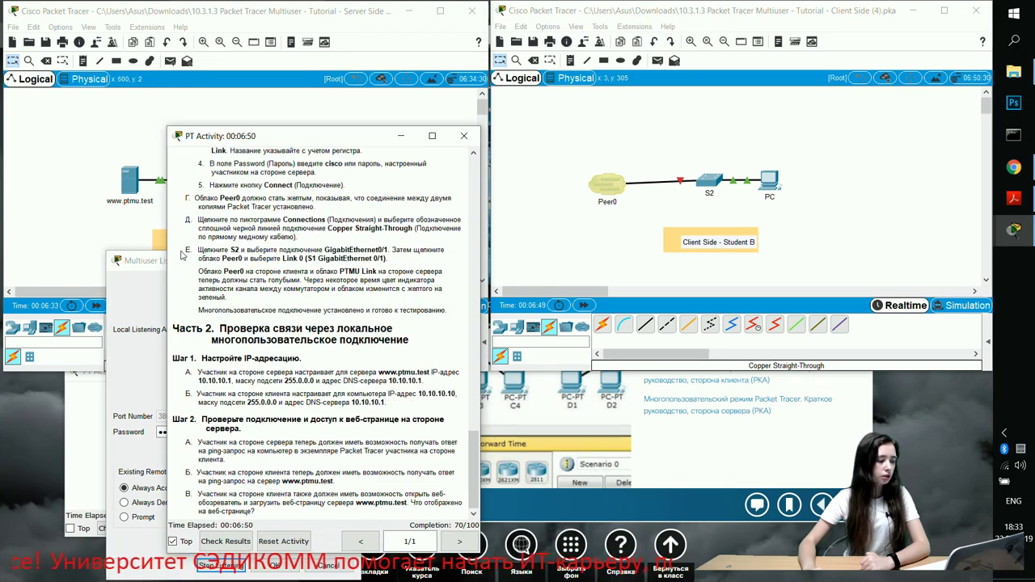
left_click_drag(266, 141, 472, 153)
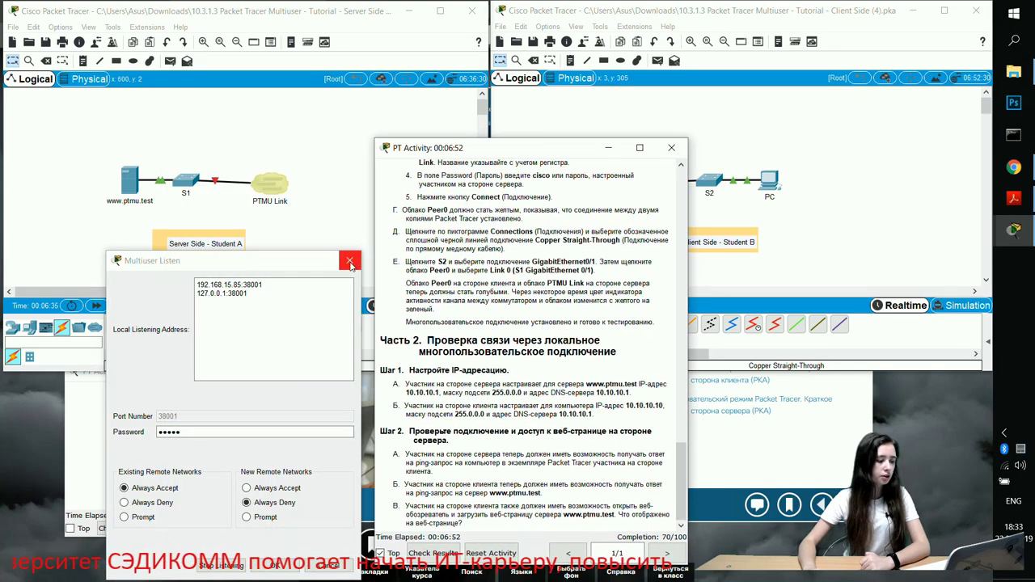
left_click(346, 287)
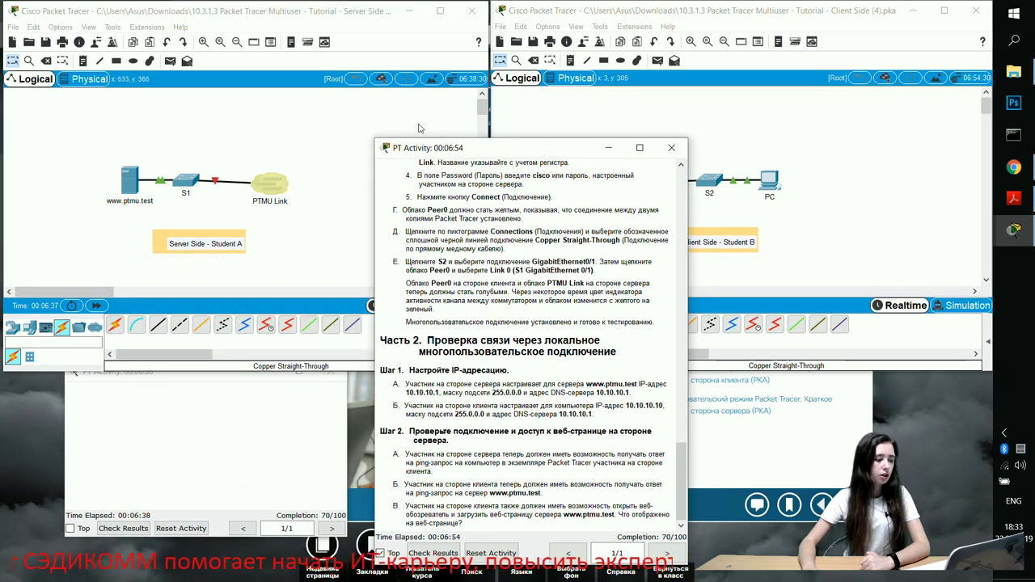
left_click_drag(548, 150, 311, 96)
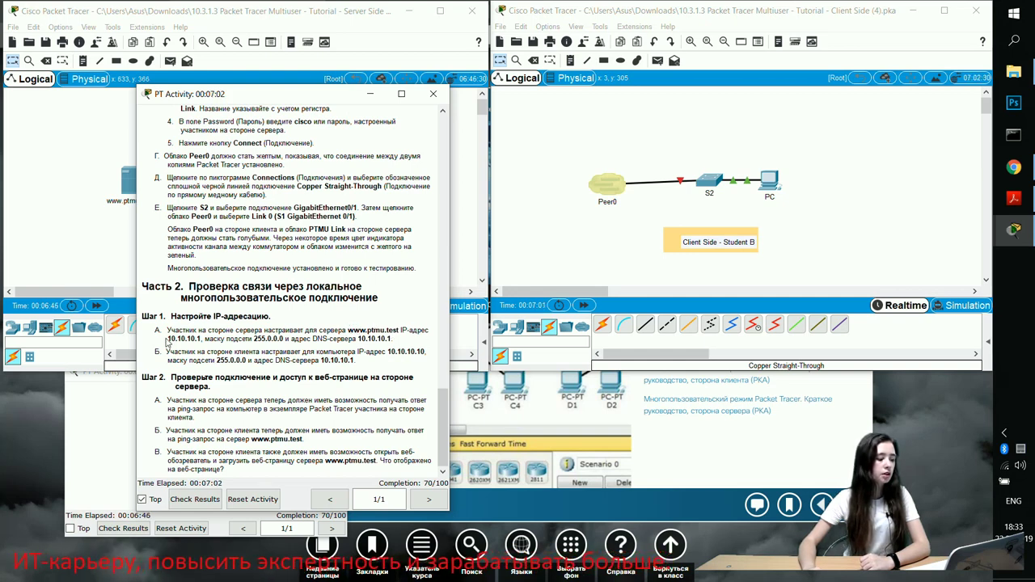
left_click_drag(168, 339, 204, 339)
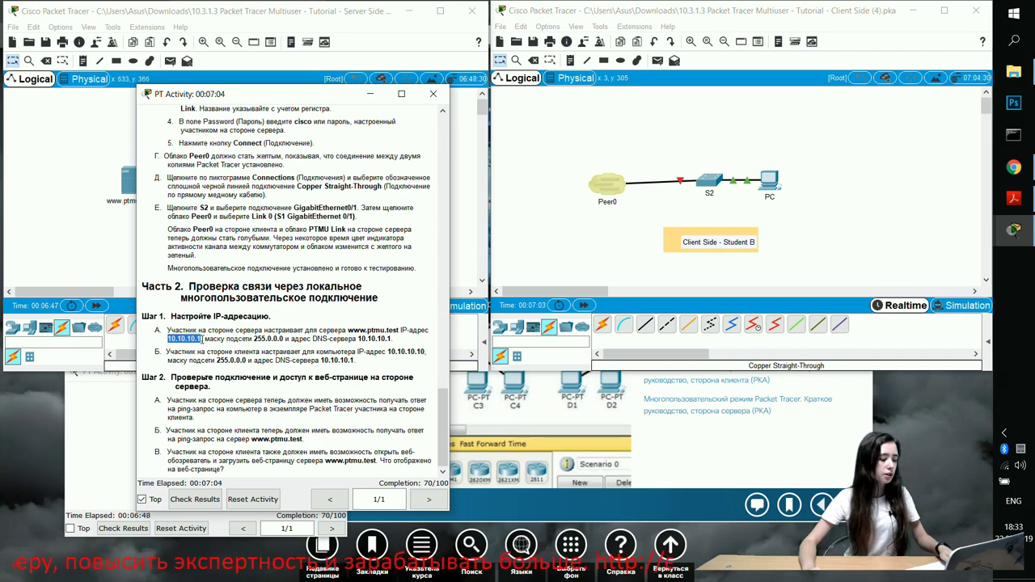
left_click_drag(236, 97, 403, 143)
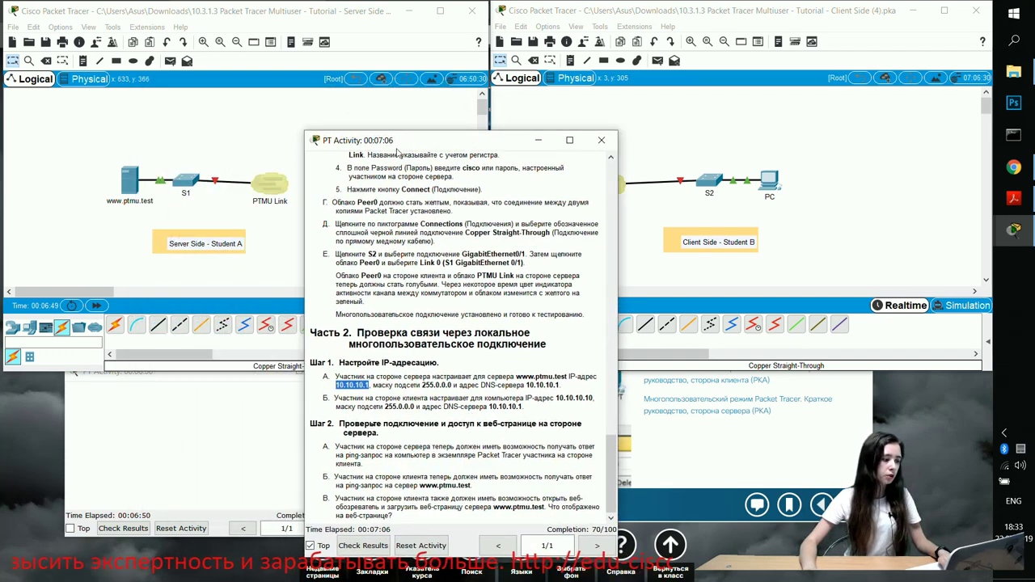
left_click(131, 175)
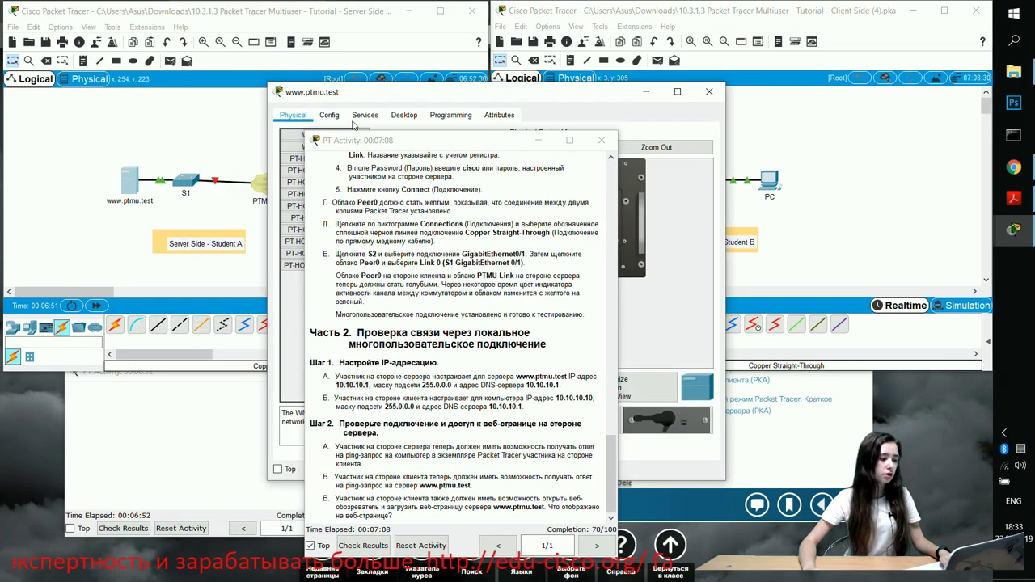
left_click_drag(391, 97, 143, 95)
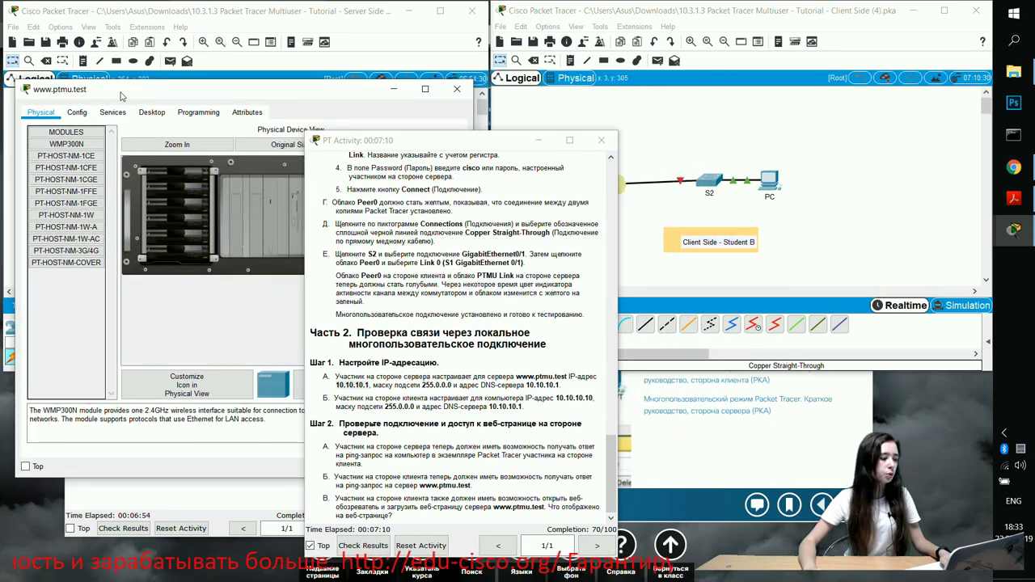
left_click(150, 114)
left_click(71, 156)
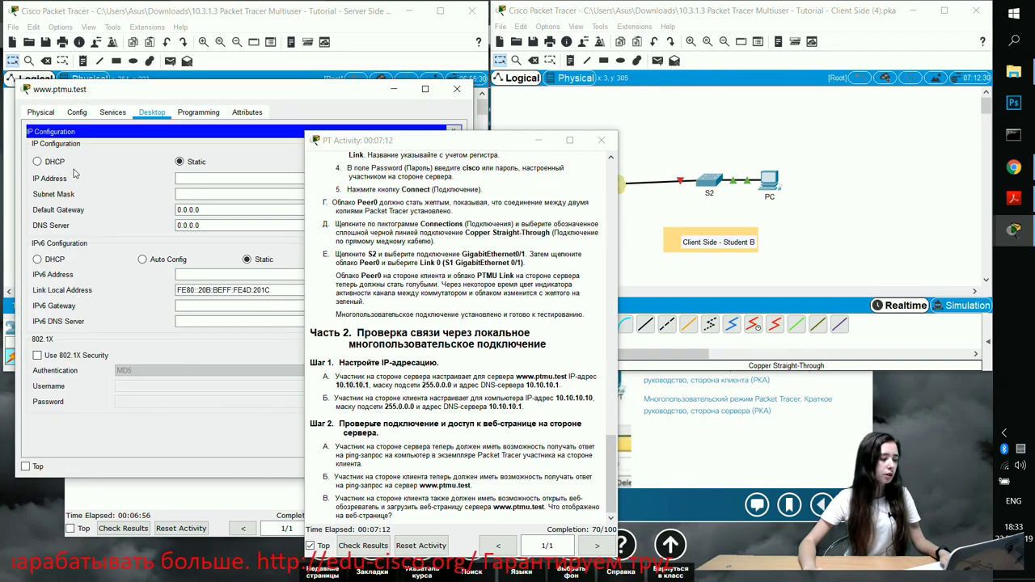
left_click(196, 179)
type("10.10.10.1")
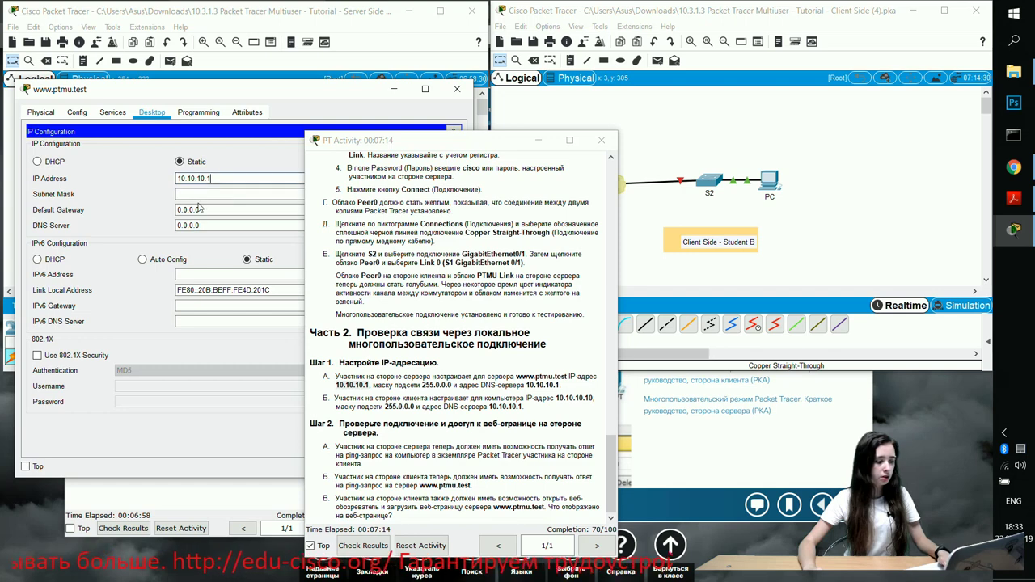
left_click(202, 195)
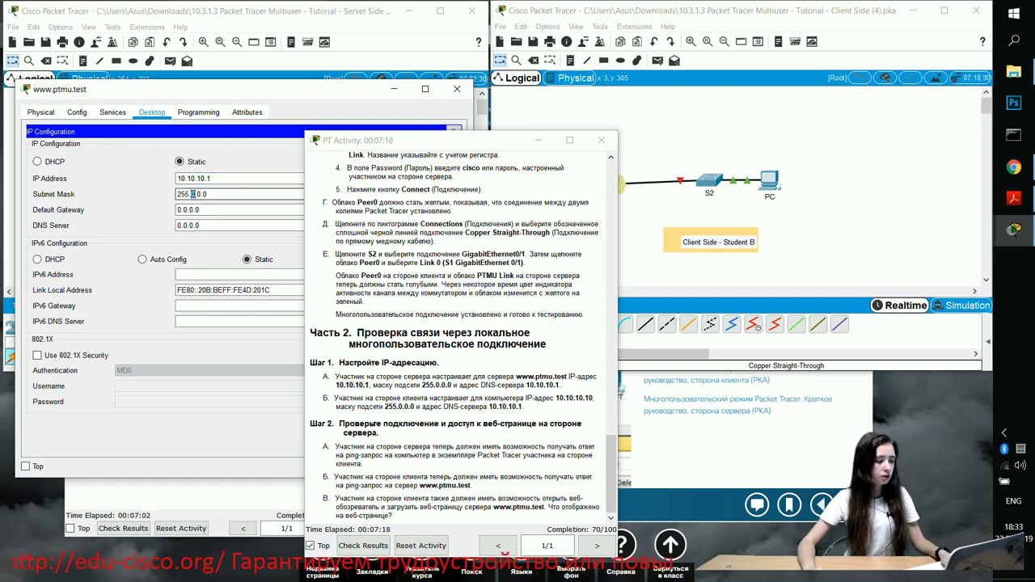
double_click(194, 194)
type("255.")
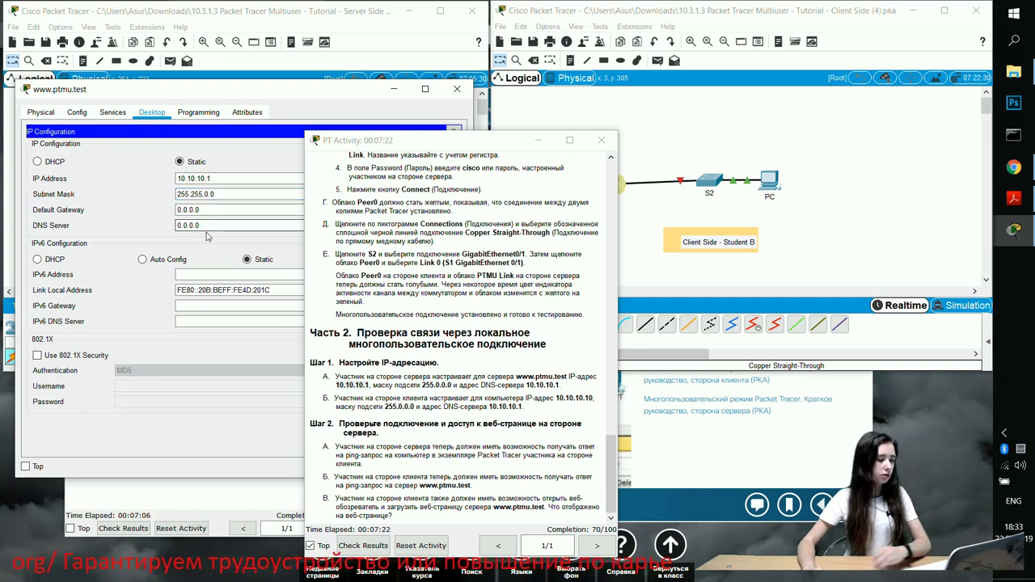
left_click(455, 131)
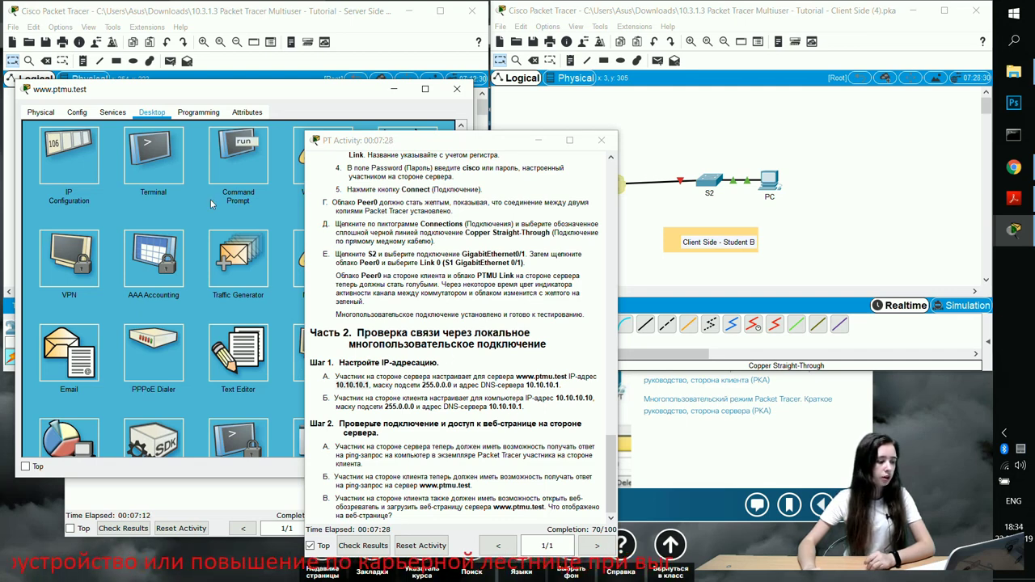
Set the server's DNS server to 10.10.10.1, copied from the instructions
left_click(68, 155)
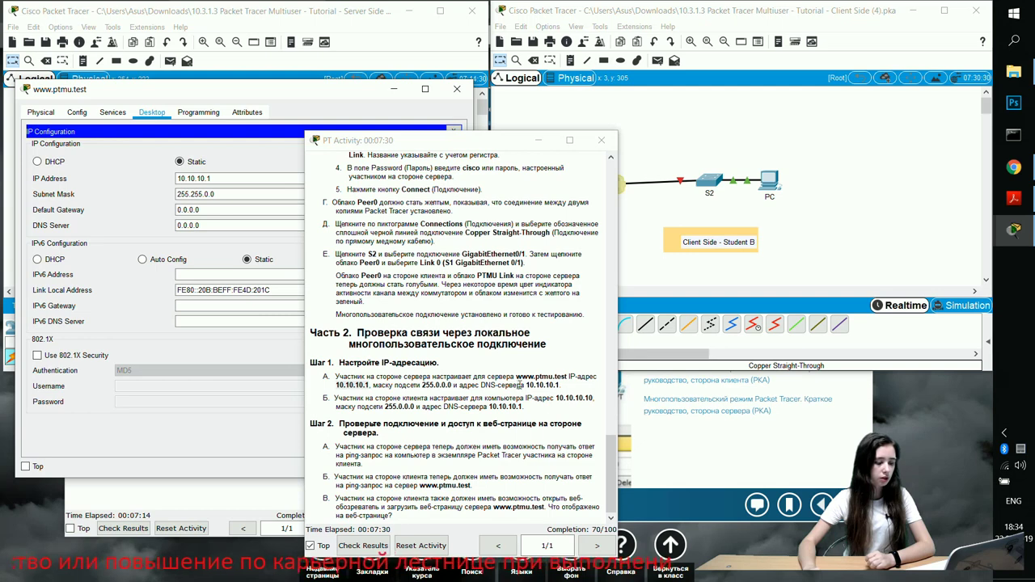
left_click_drag(525, 384, 563, 386)
key("ctrl+c")
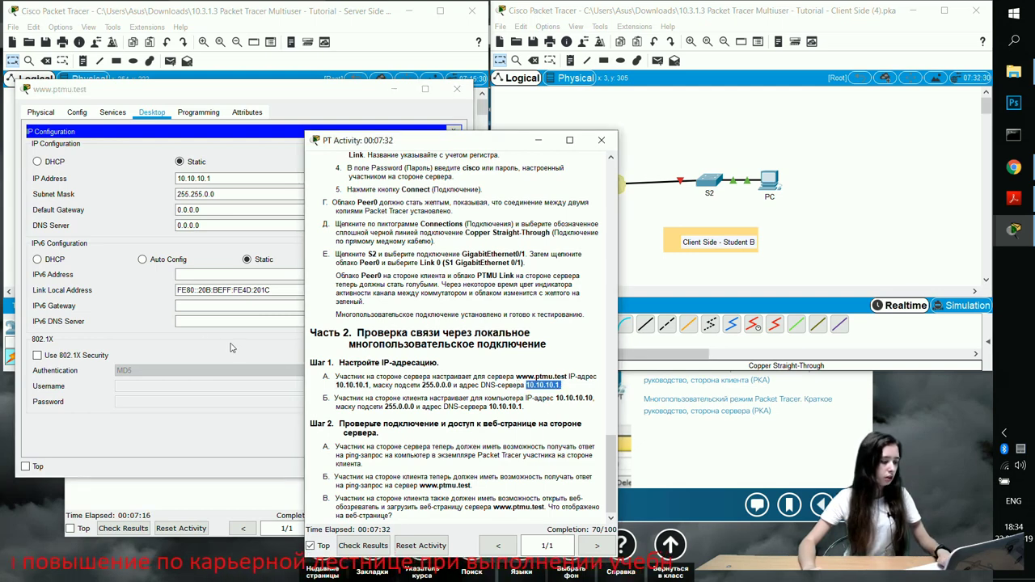
left_click_drag(206, 225, 160, 233)
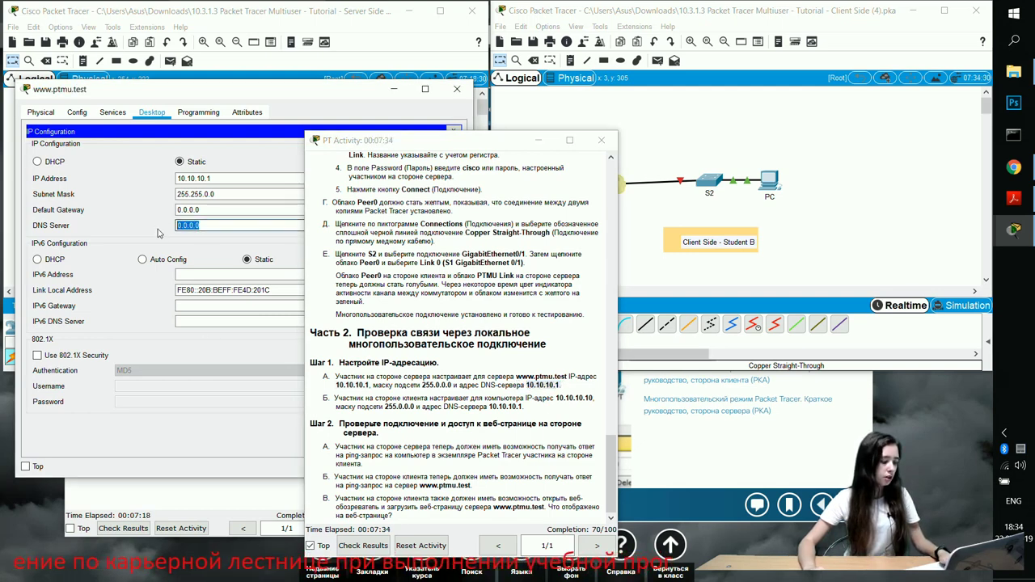
key("ctrl+v")
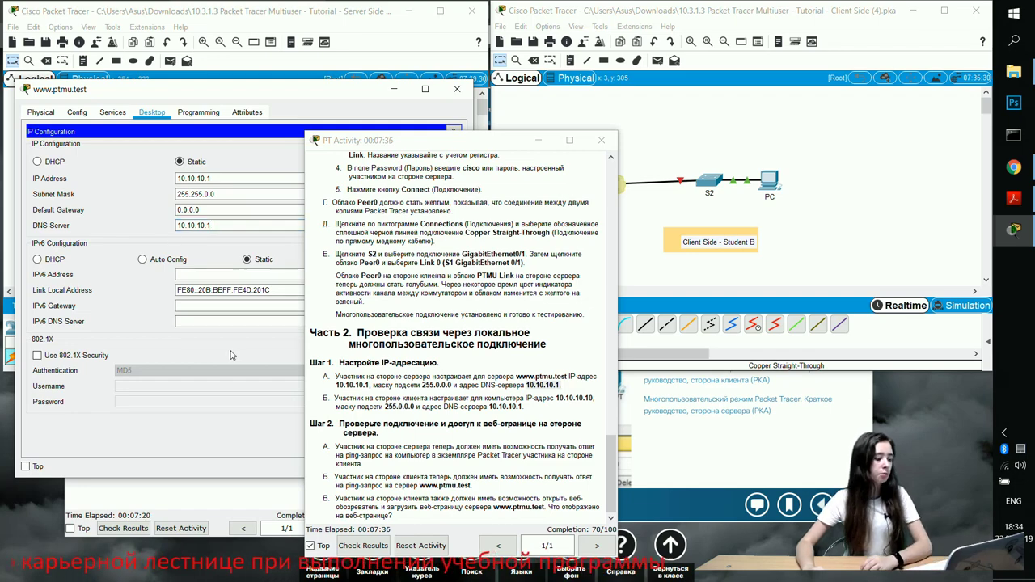
left_click(453, 130)
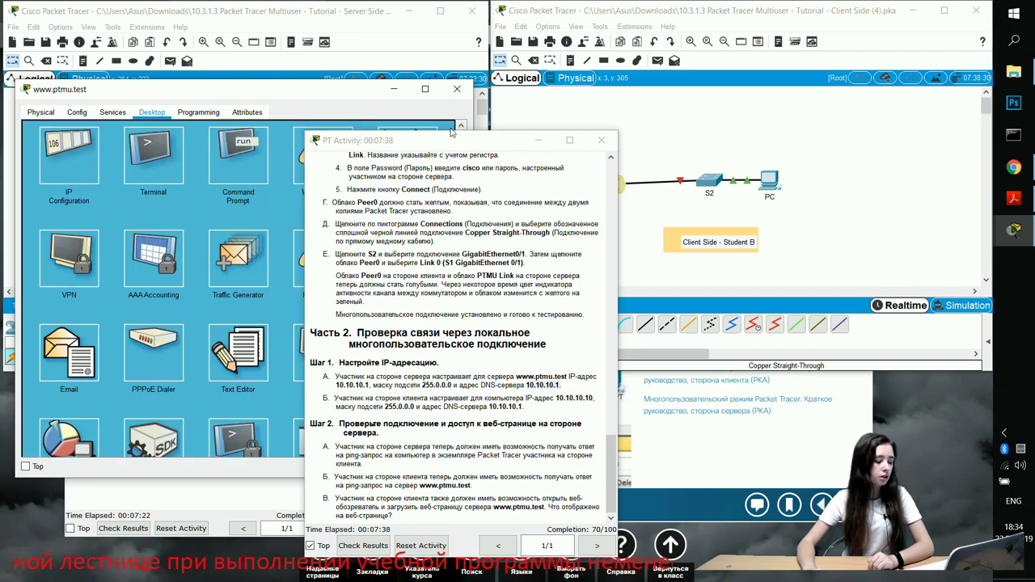
left_click_drag(453, 146, 523, 147)
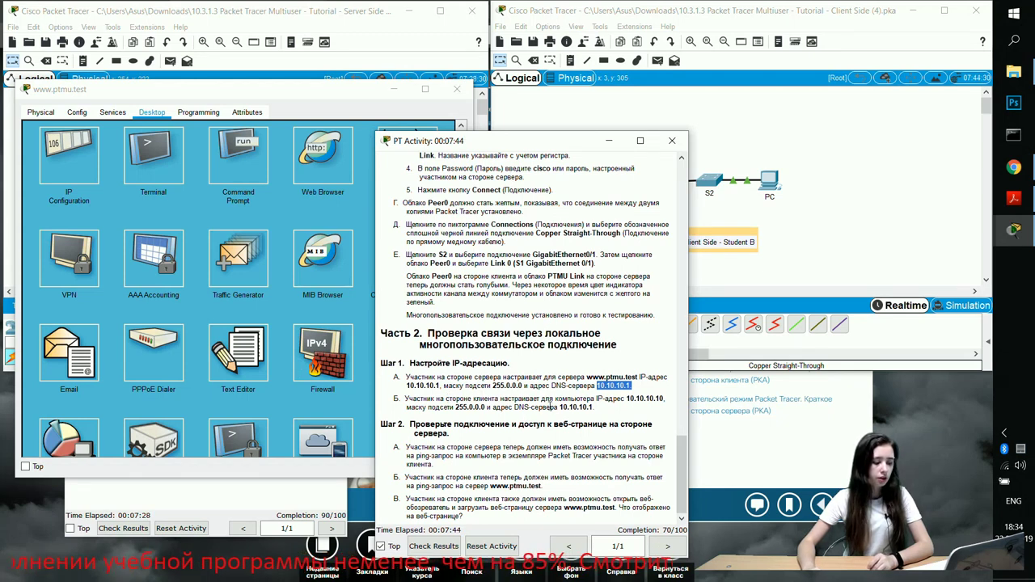
Give the client PC IP address 10.10.10.10 with subnet mask 255.0.0.0
left_click_drag(580, 150, 383, 150)
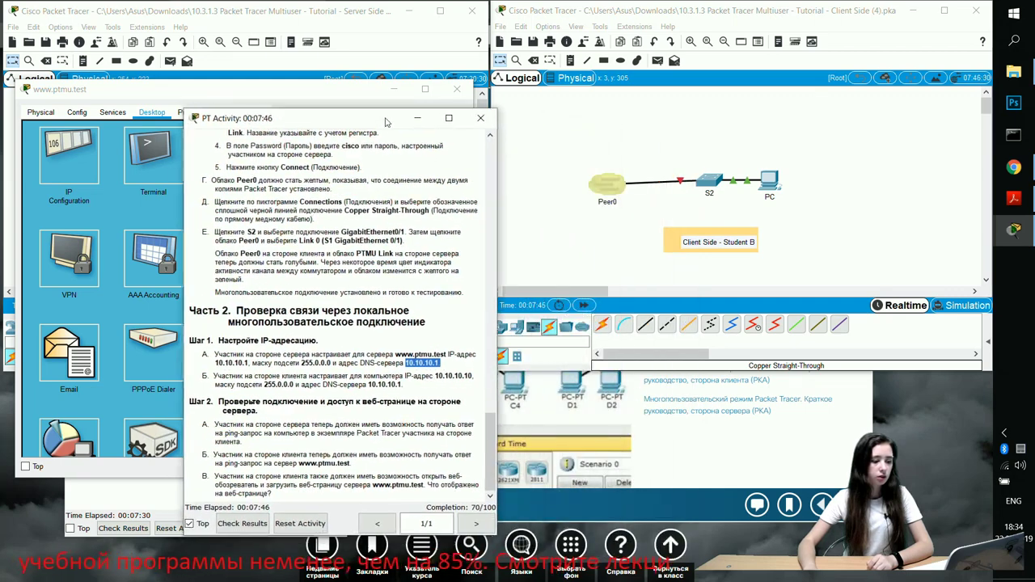
left_click(760, 205)
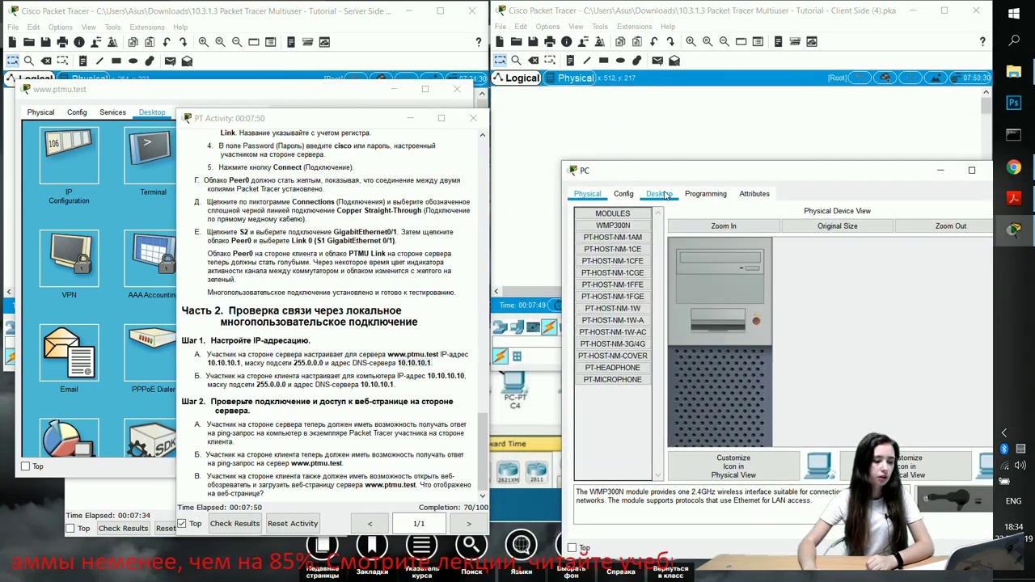
left_click(659, 194)
left_click(617, 235)
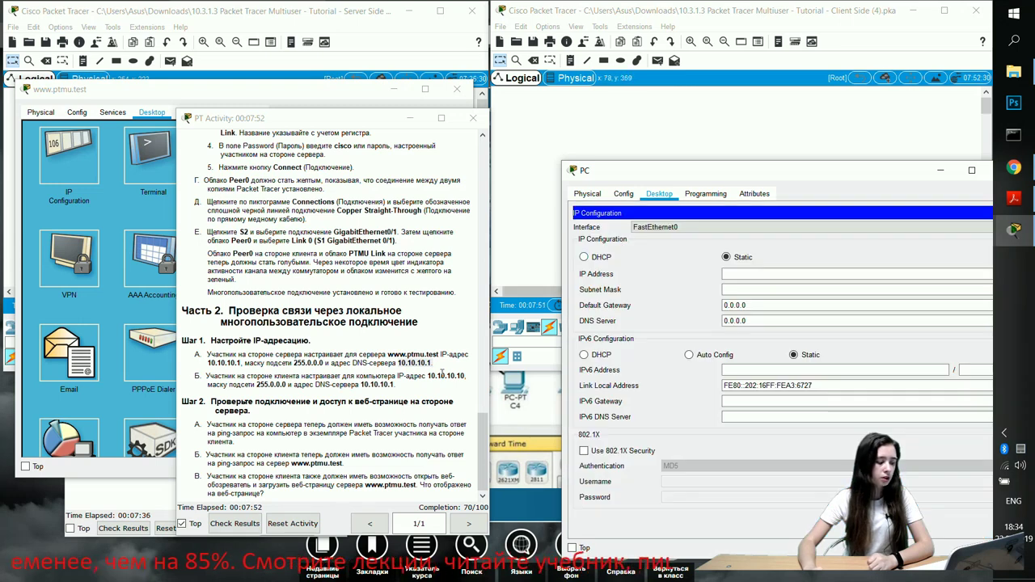
left_click_drag(429, 377, 463, 373)
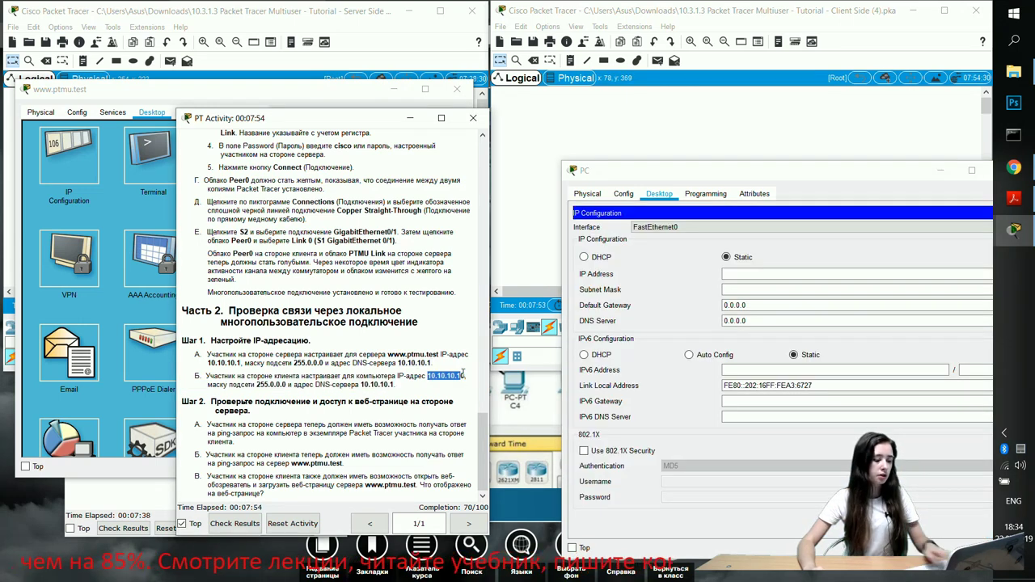
key("ctrl+c")
left_click(728, 273)
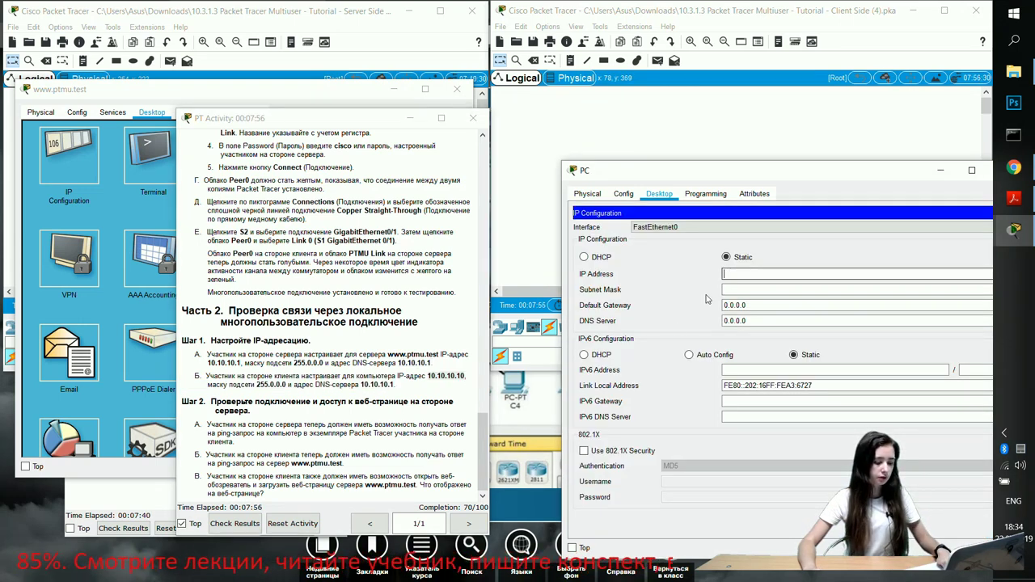
key("ctrl+v")
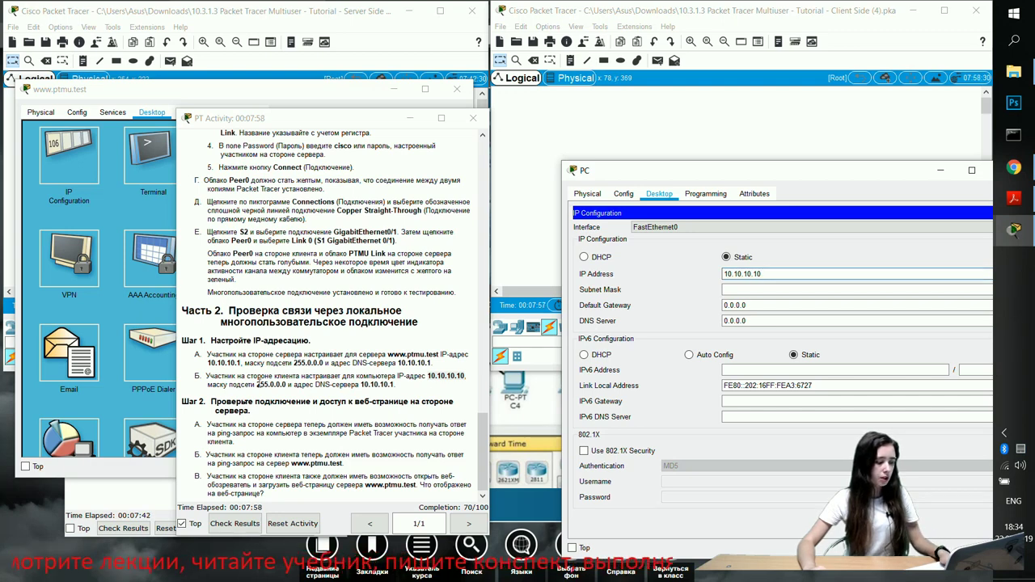
left_click(751, 289)
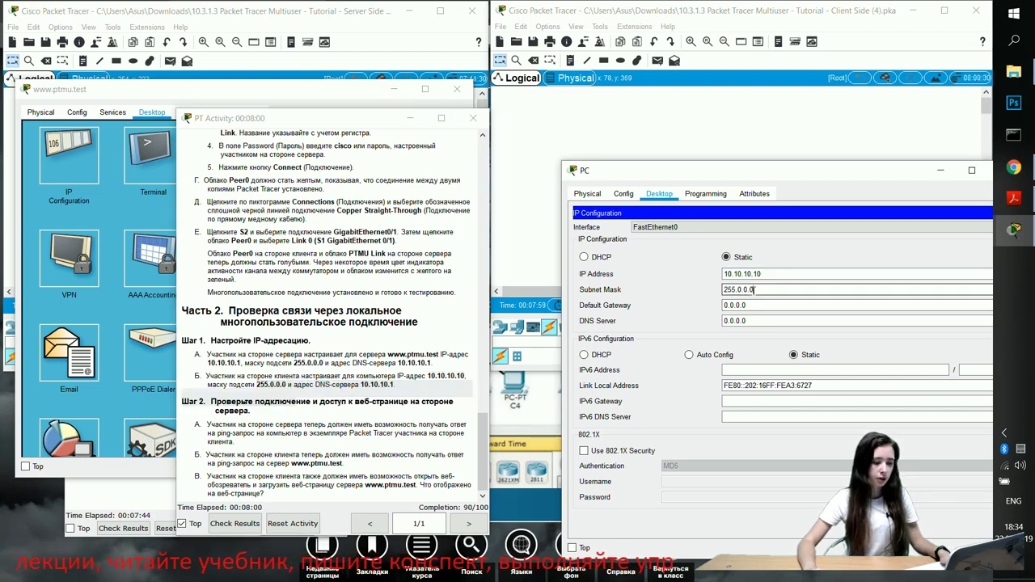
Set the PC's DNS server to 10.10.10.1 and close its settings window
left_click_drag(363, 389, 398, 384)
left_click(380, 394)
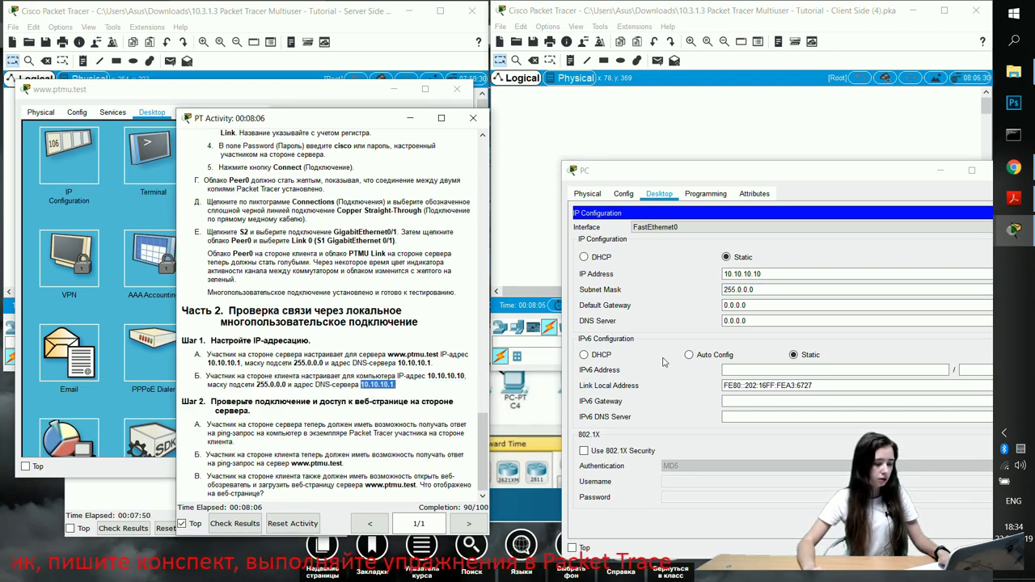
left_click(771, 305)
double_click(756, 320)
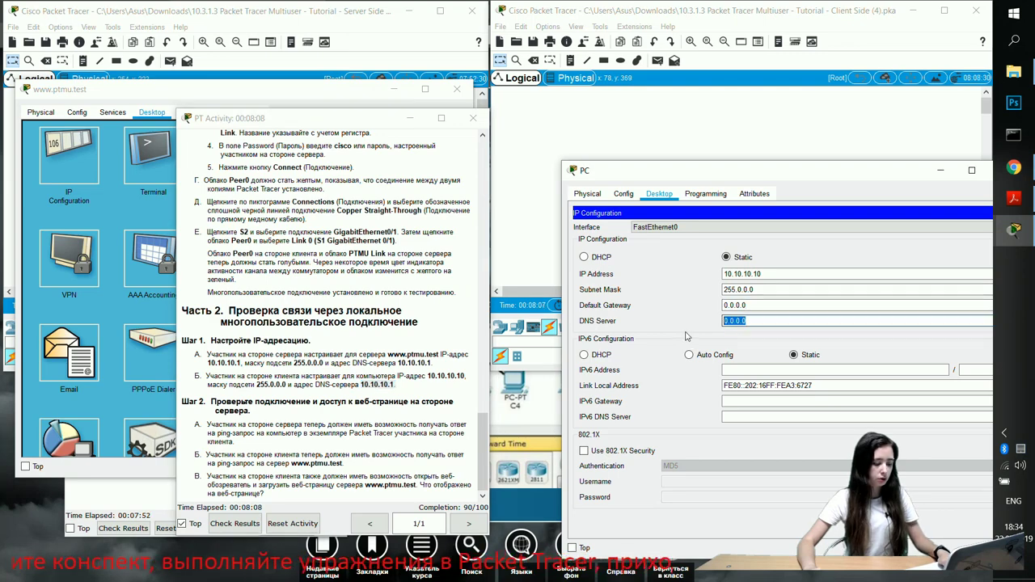
key("ctrl+v")
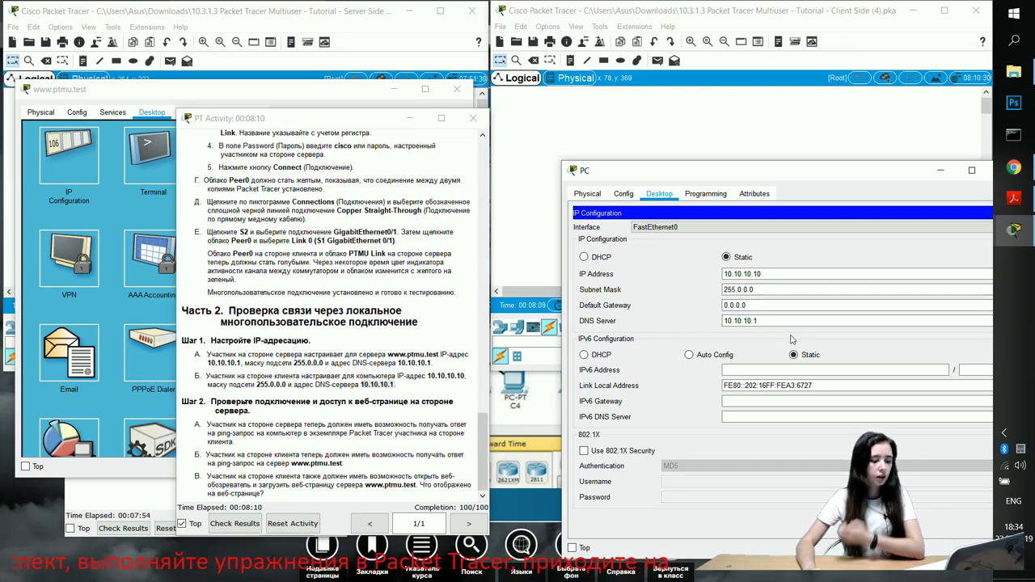
left_click_drag(862, 172, 870, 123)
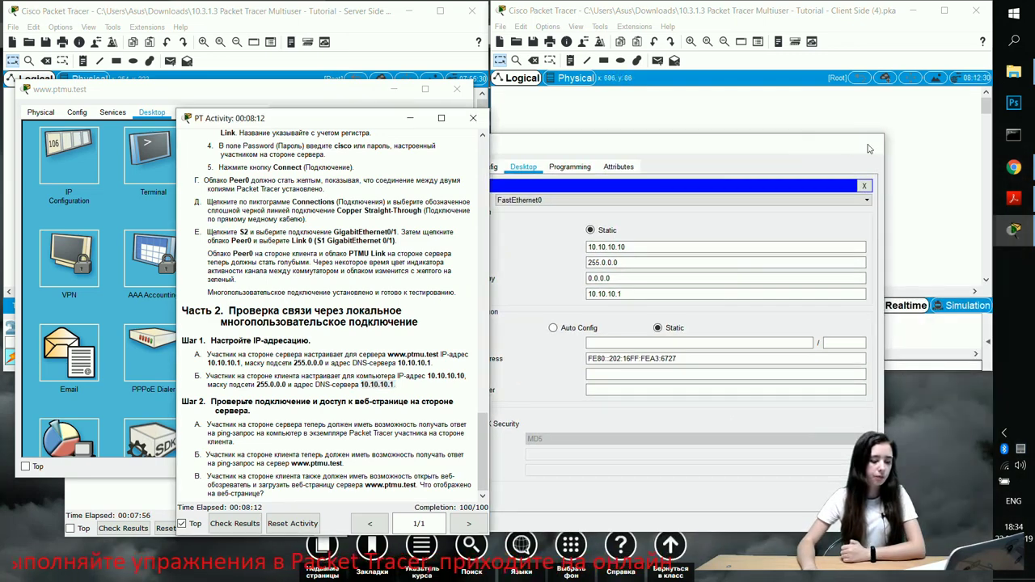
left_click(868, 143)
left_click_drag(382, 121, 679, 85)
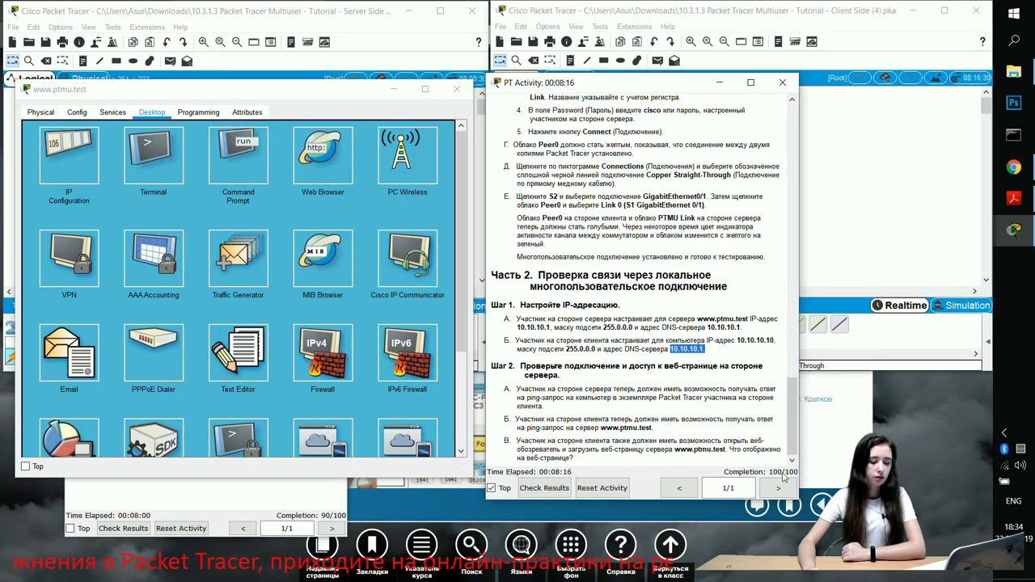
left_click(229, 504)
left_click(78, 139)
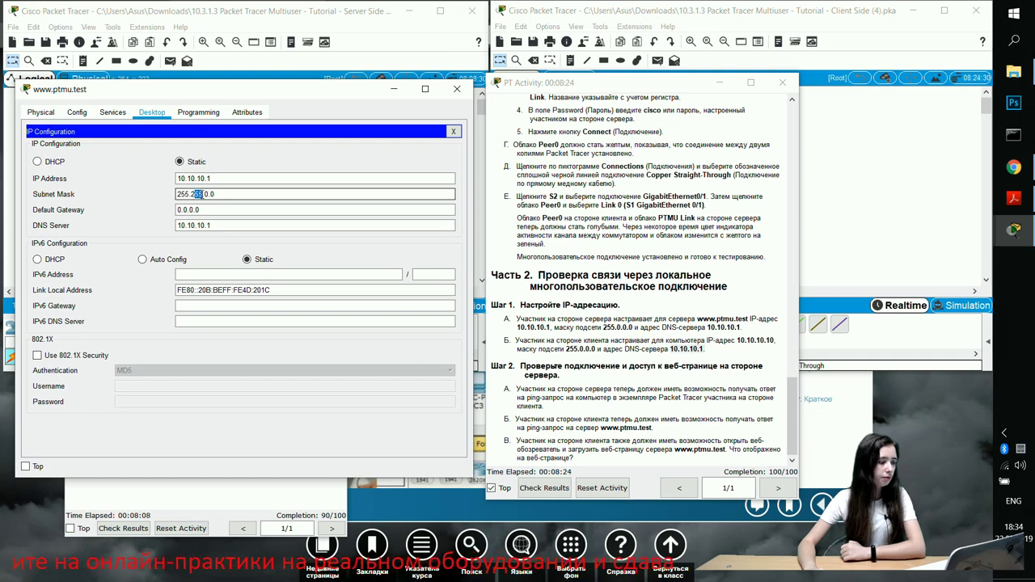
type("0")
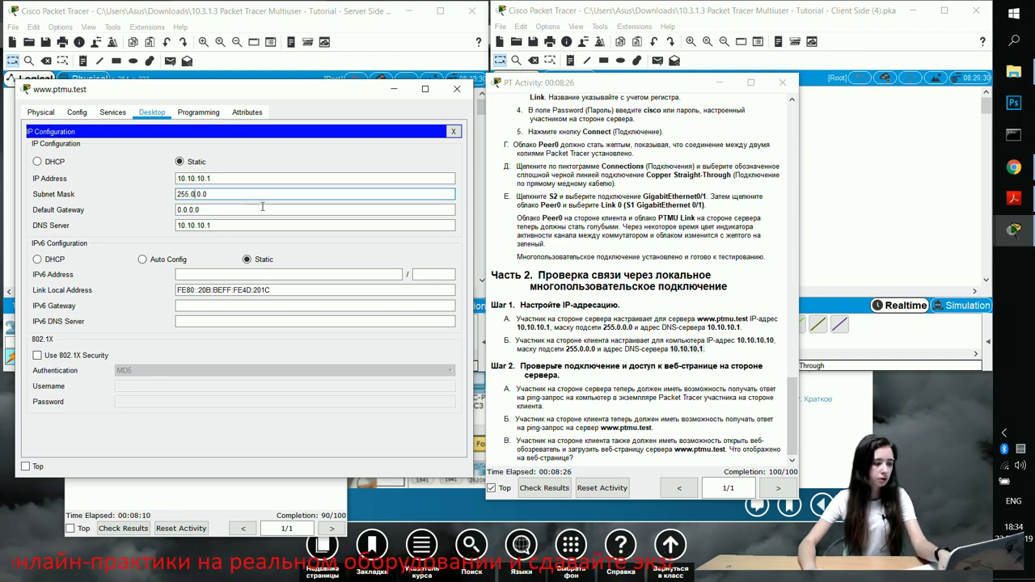
left_click(454, 131)
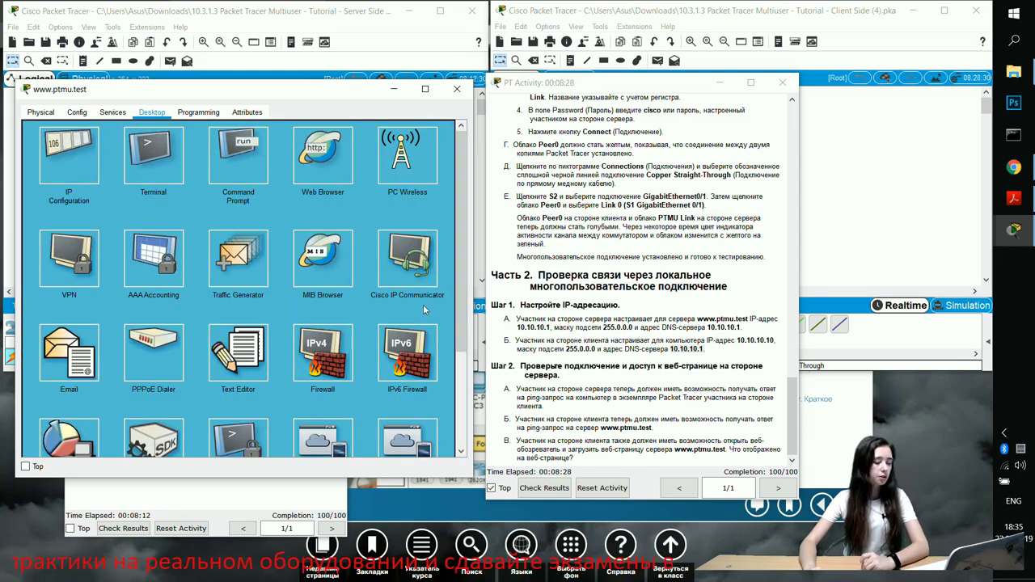
left_click(457, 89)
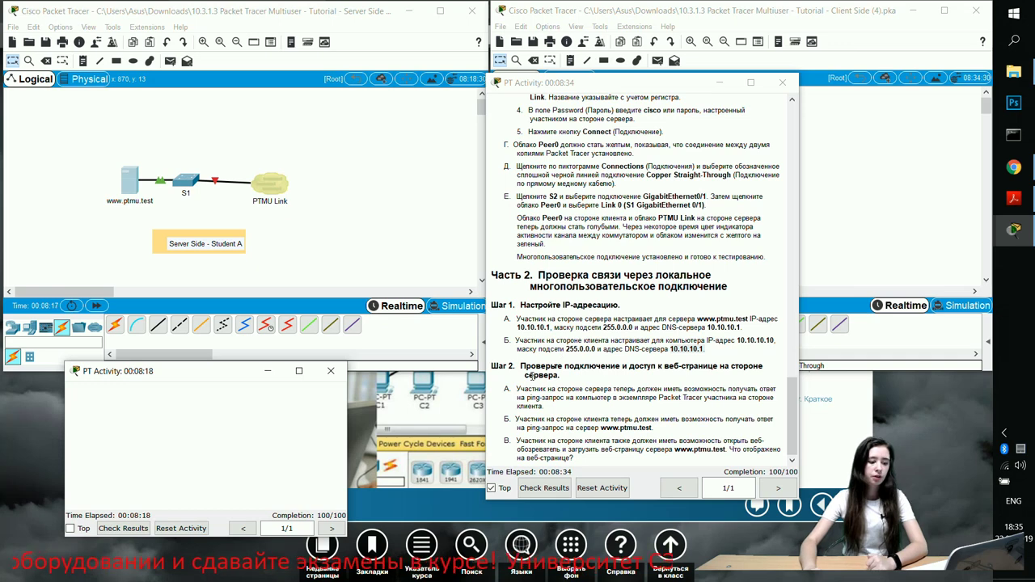
left_click_drag(503, 365, 599, 481)
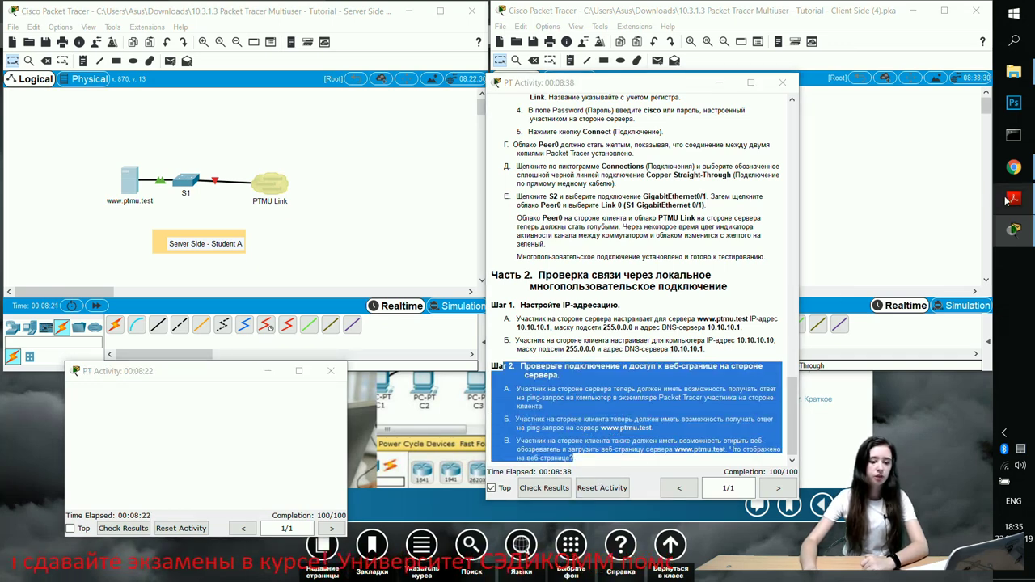
left_click(1013, 198)
Minimize the activity window, review the PDF's verification step, return to page 1, and minimize Acrobat
left_click(720, 82)
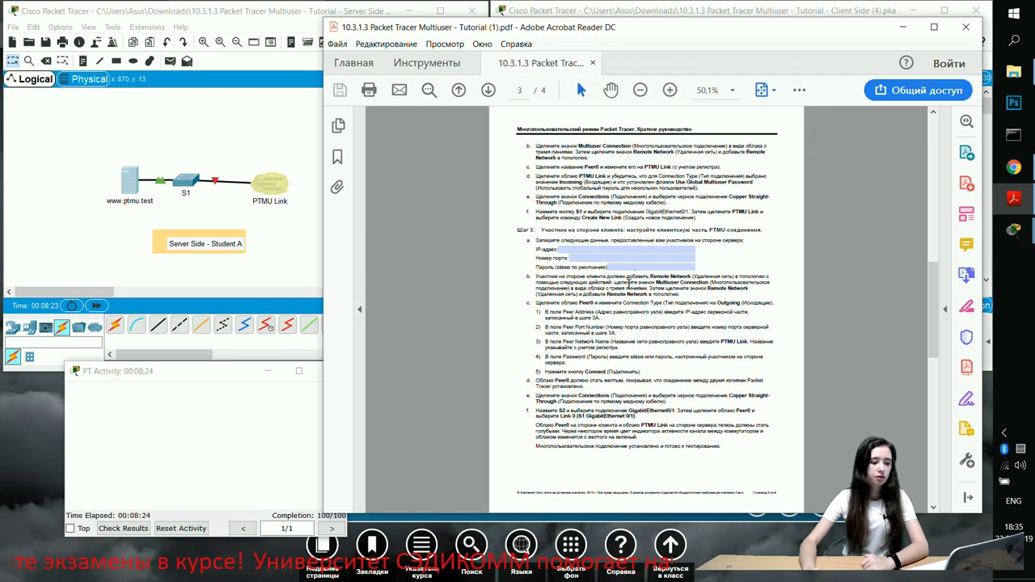
scroll(639, 268, "down", 3)
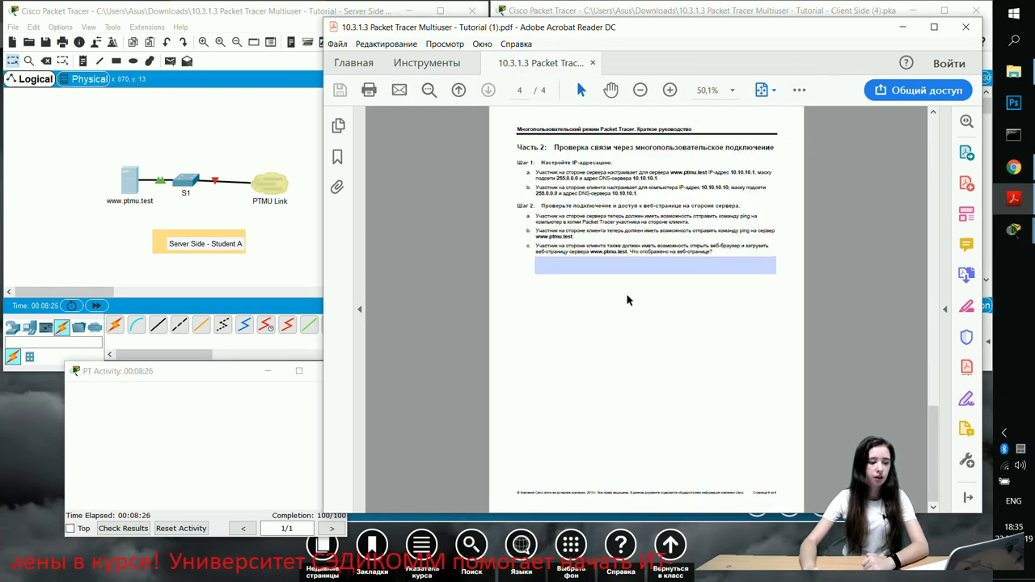
left_click(615, 262)
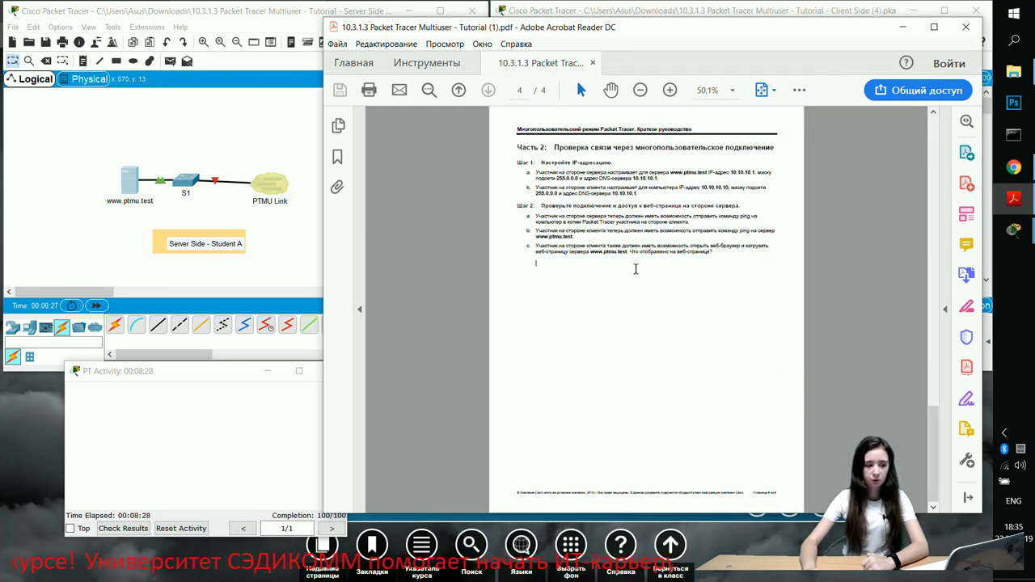
key("Home")
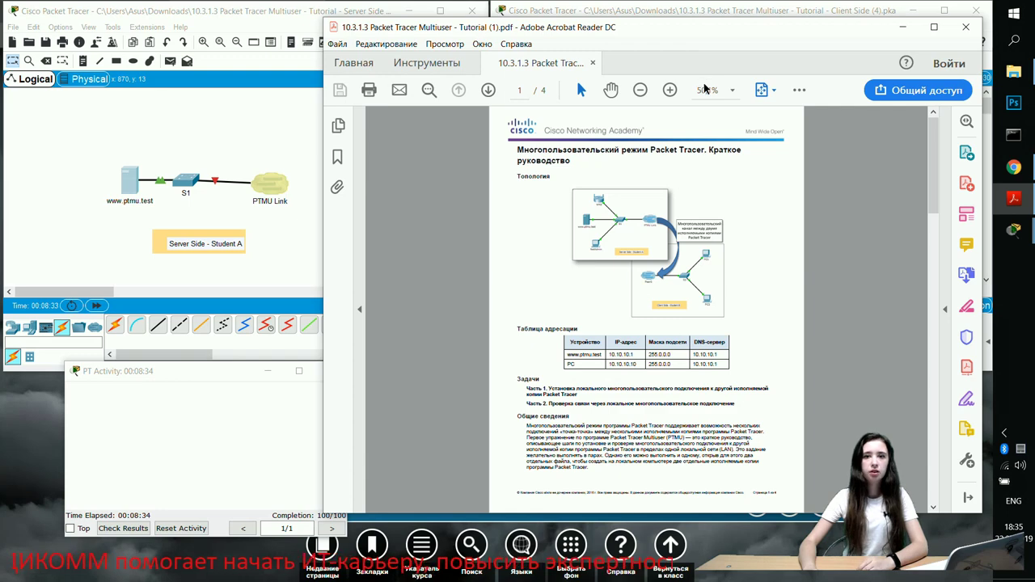
left_click(902, 27)
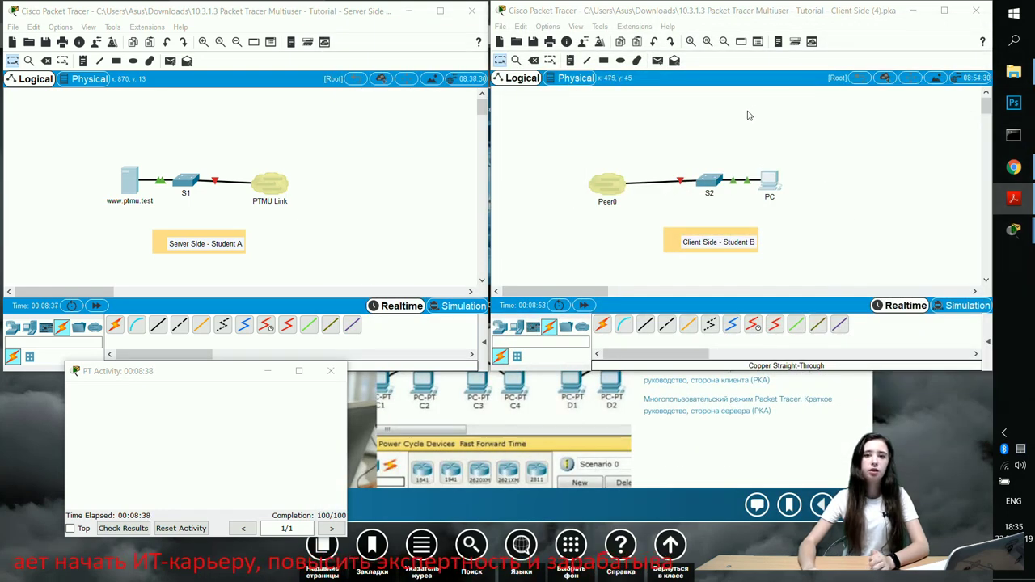